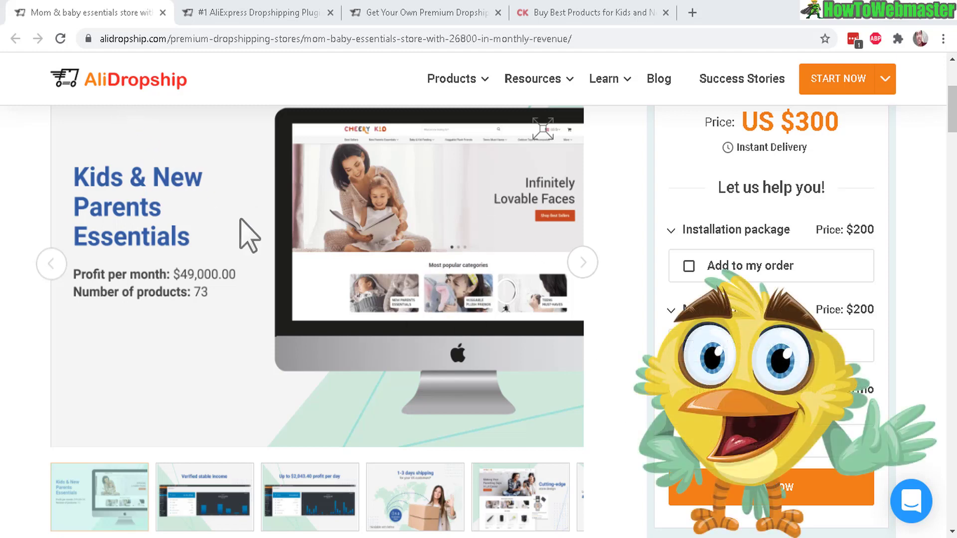
# View the AliDropship plugin page, and highlight the price on the Mom & baby essentials store page.
pyautogui.click(262, 12)
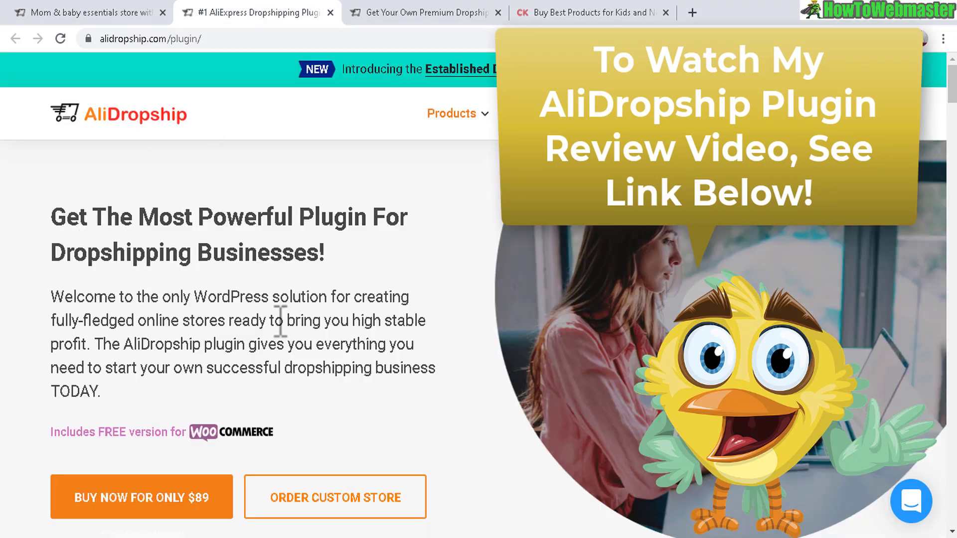
pyautogui.click(90, 12)
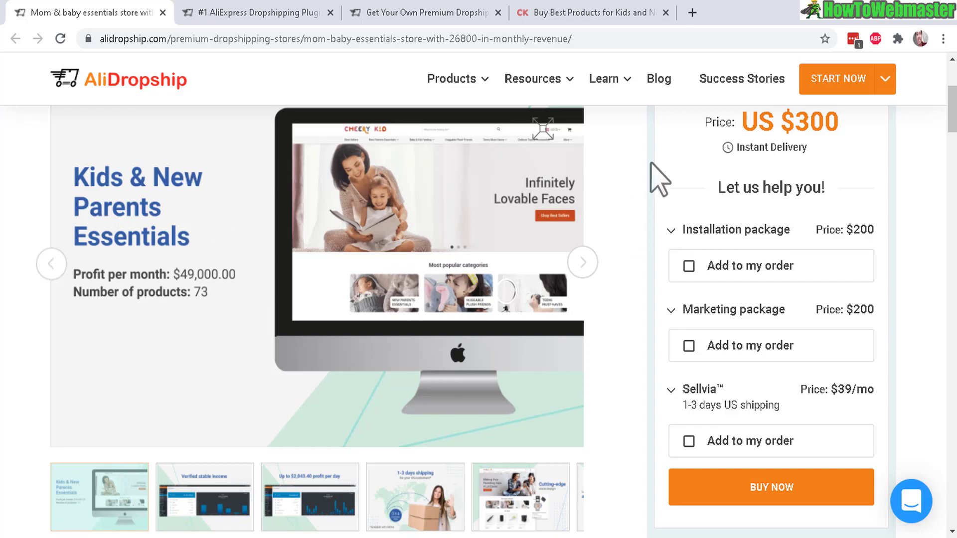
pyautogui.moveTo(791, 120); pyautogui.dragTo(863, 145)
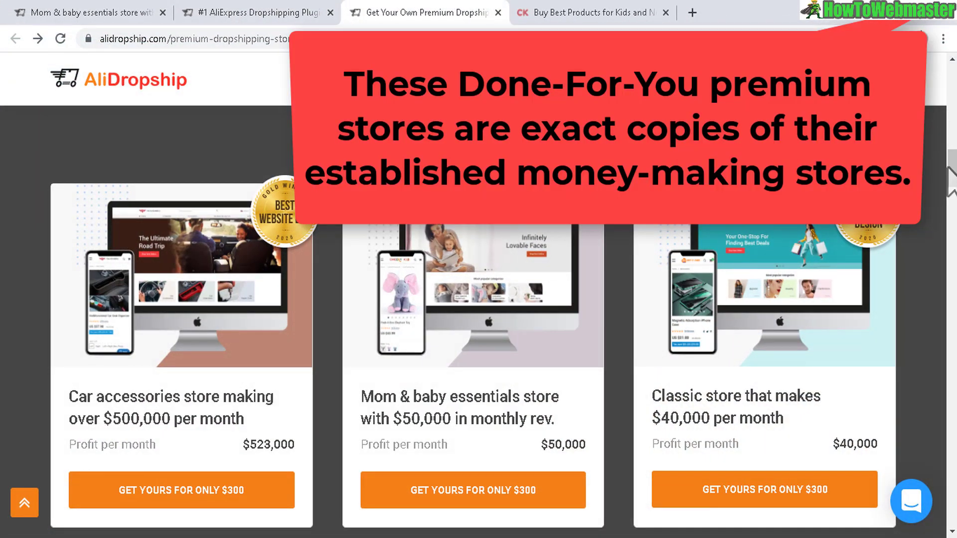
# Browse the premium dropshipping stores, view the Car accessories store page and return to the store list.
pyautogui.scroll(-2, 292, 284)
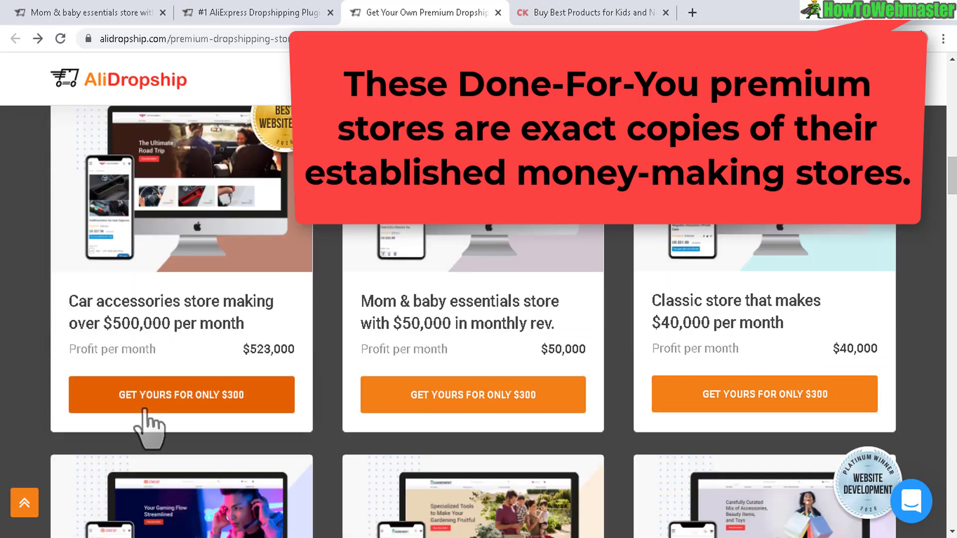
pyautogui.moveTo(103, 325); pyautogui.dragTo(274, 323)
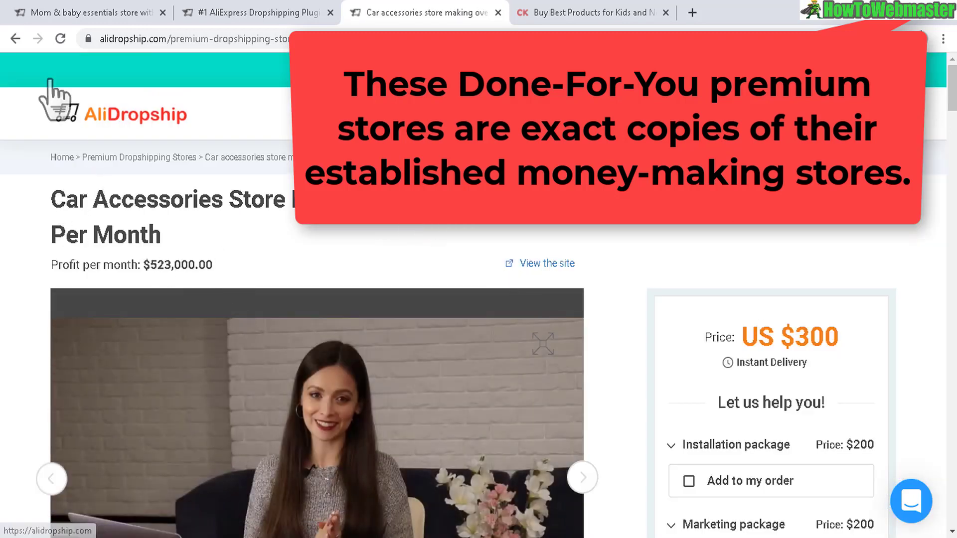
pyautogui.click(15, 38)
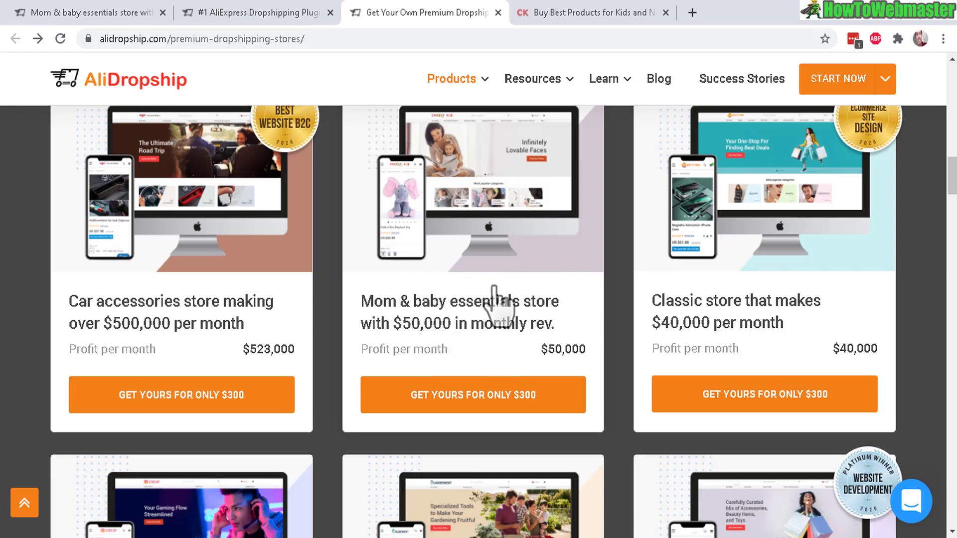
# Look through the Cheery Kid store's home page, including the Best Deals and Just Arrived products.
pyautogui.click(591, 12)
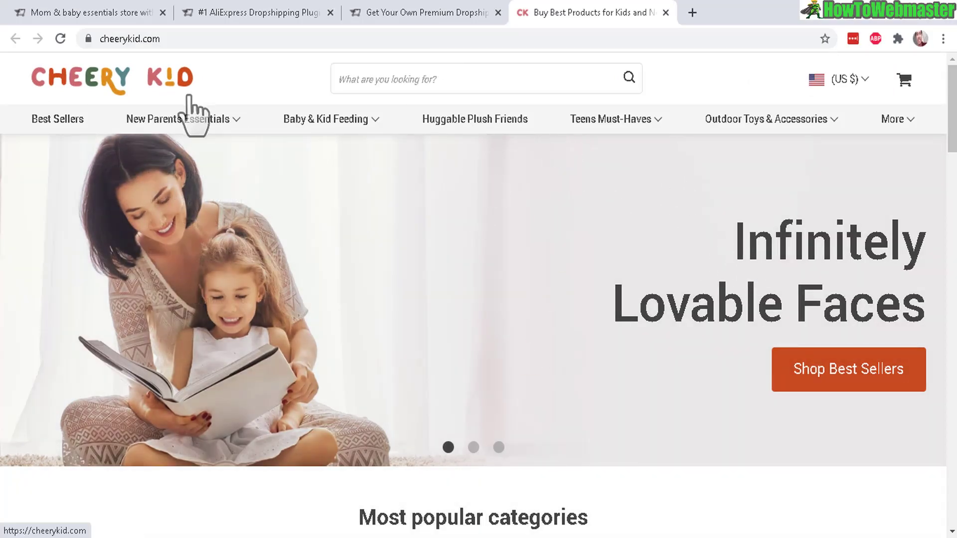
pyautogui.moveTo(952, 150); pyautogui.dragTo(950, 313)
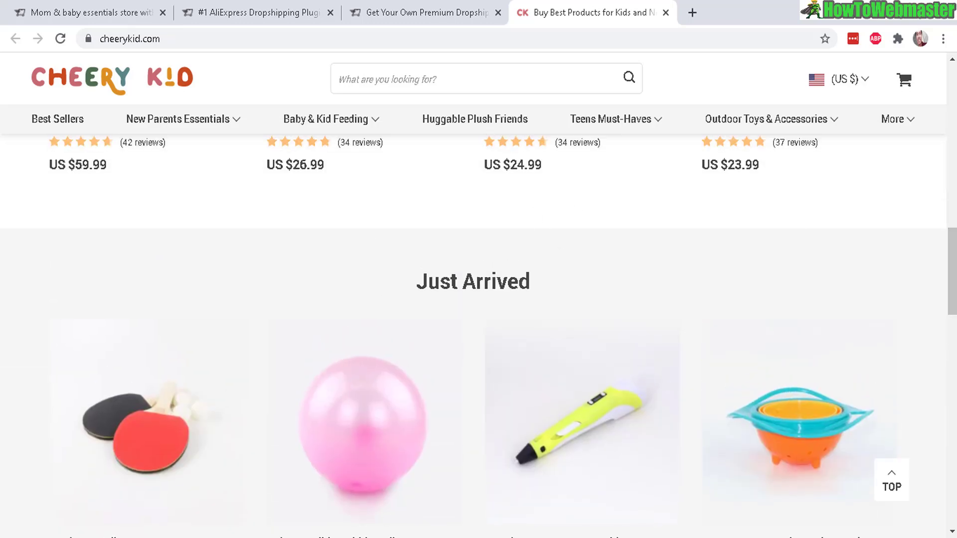
pyautogui.moveTo(952, 270); pyautogui.dragTo(952, 189)
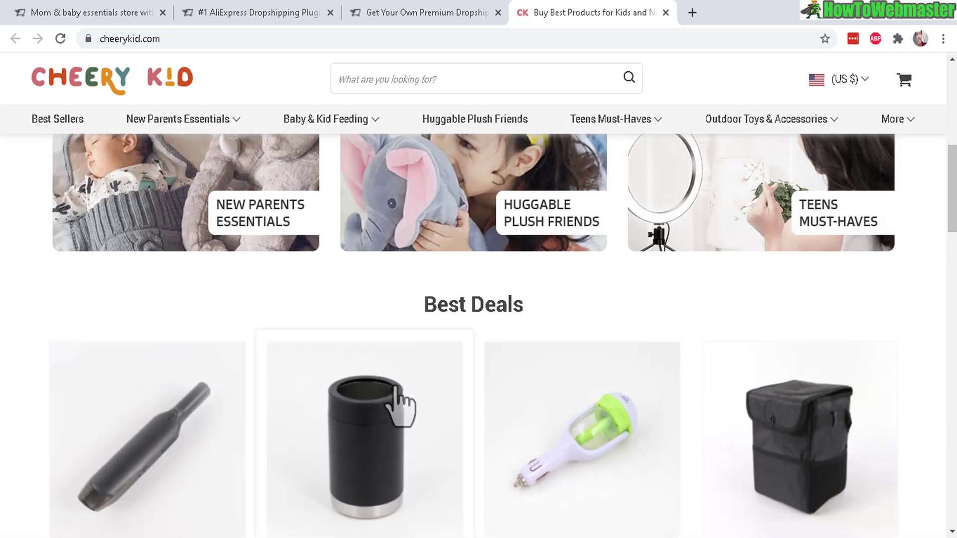
pyautogui.moveTo(952, 188); pyautogui.dragTo(952, 107)
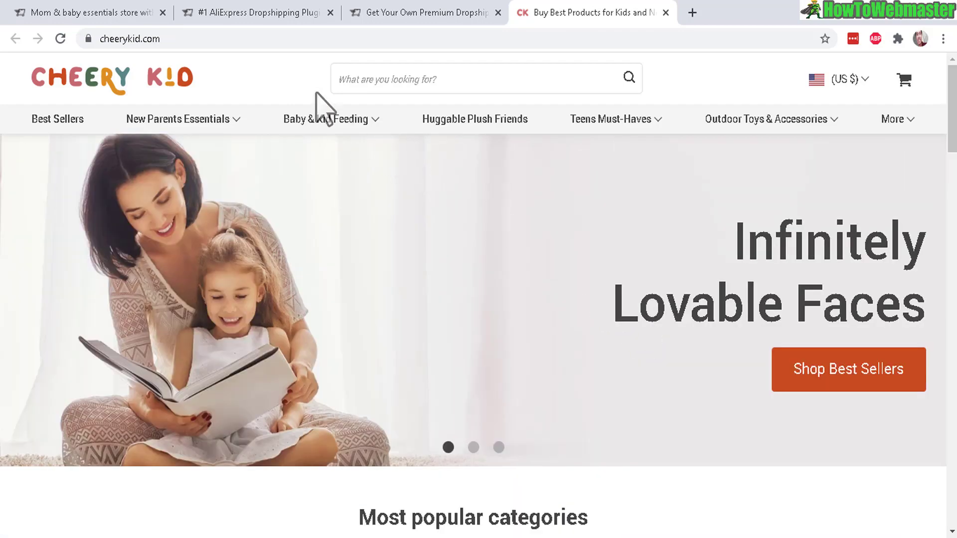
# Examine the introduction and Sellvia shipping offer on the Mom & baby essentials store page.
pyautogui.click(99, 4)
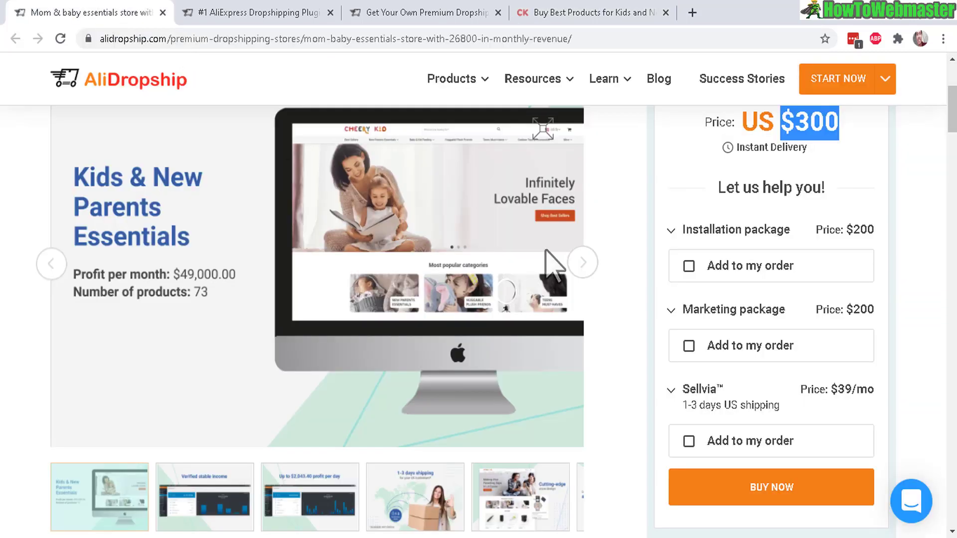
pyautogui.scroll(-9, 877, 167)
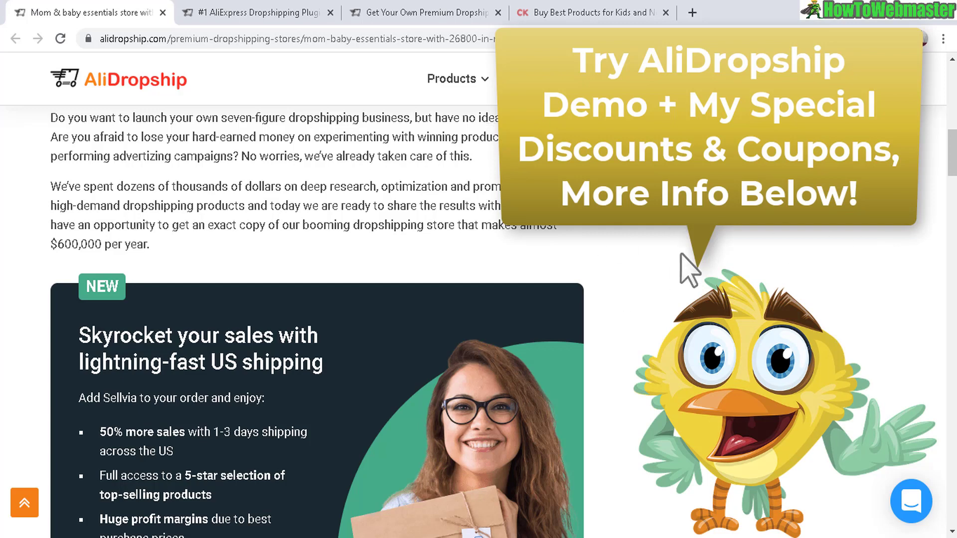
pyautogui.scroll(5, 949, 150)
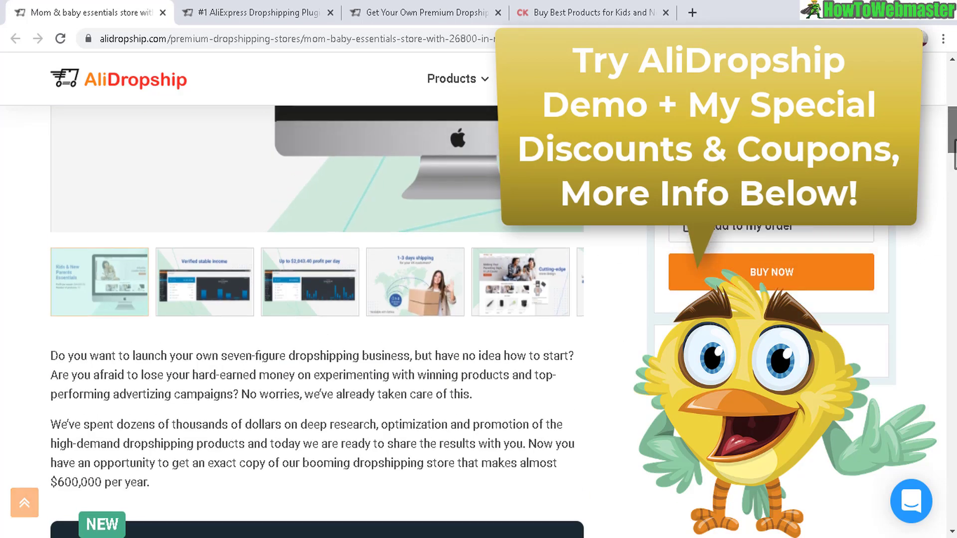
# Browse further ready-made stores in the premium dropshipping stores catalogue.
pyautogui.click(267, 12)
pyautogui.click(412, 6)
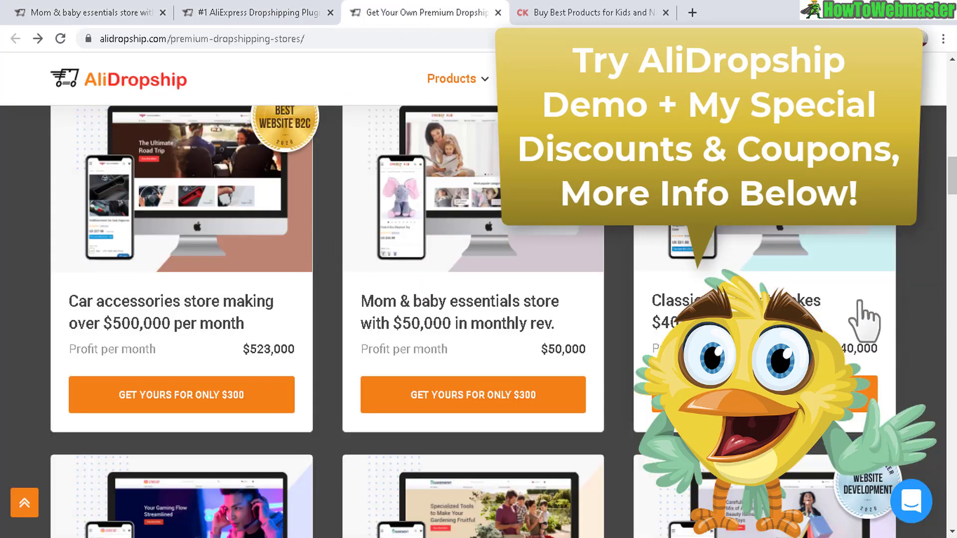
pyautogui.scroll(-7, 951, 174)
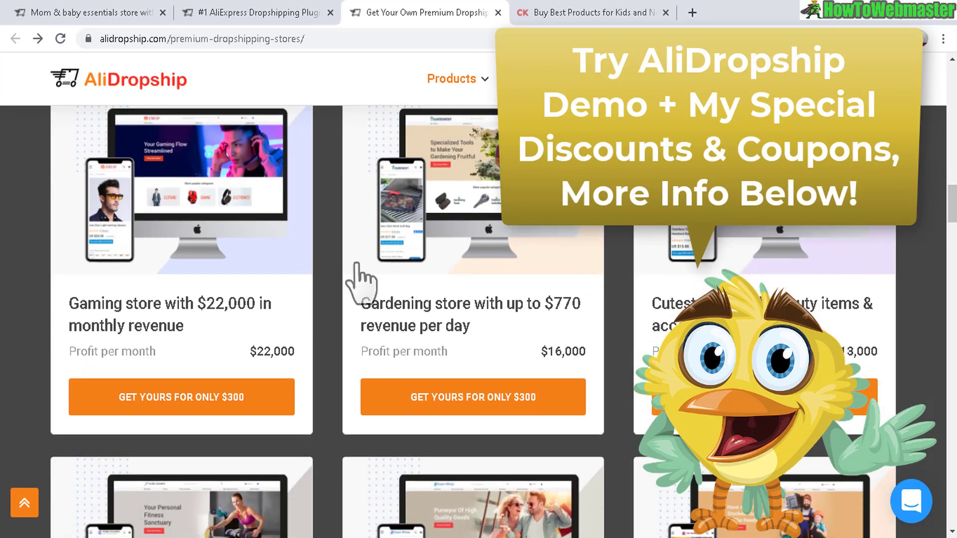
# Read the three How it works points on the Mom & baby essentials store page, highlighting the purchase, hosting and promotion details.
pyautogui.click(105, 10)
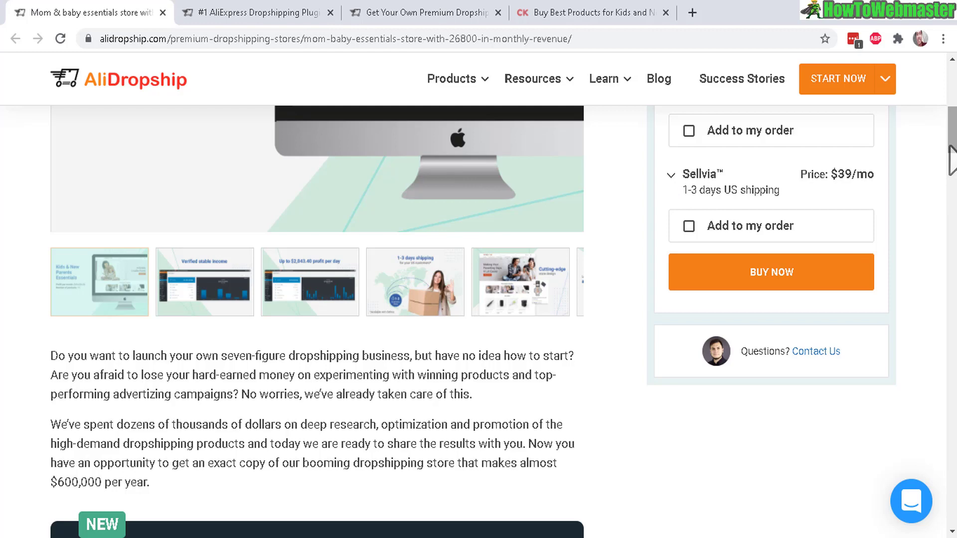
pyautogui.moveTo(952, 159); pyautogui.dragTo(946, 232)
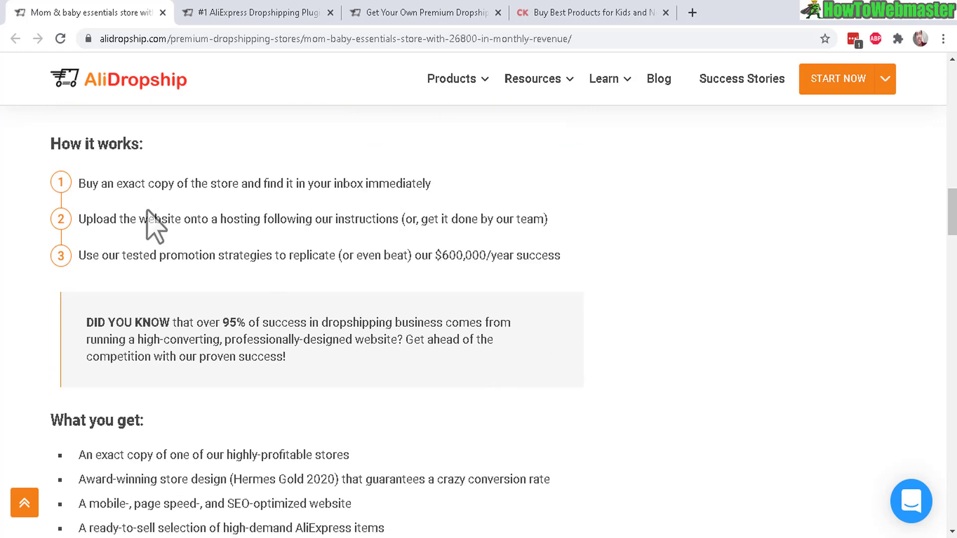
pyautogui.moveTo(107, 184); pyautogui.dragTo(298, 185)
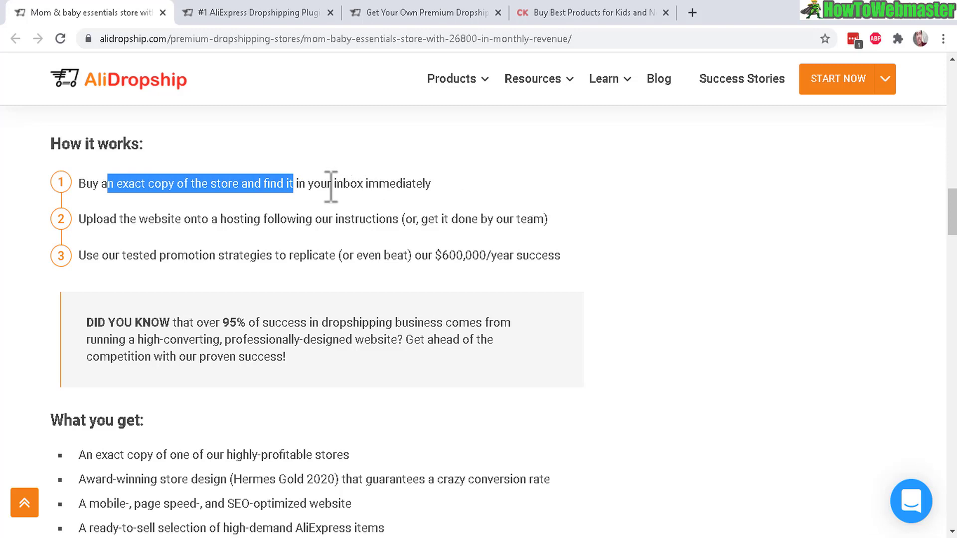
pyautogui.moveTo(314, 184); pyautogui.dragTo(438, 188)
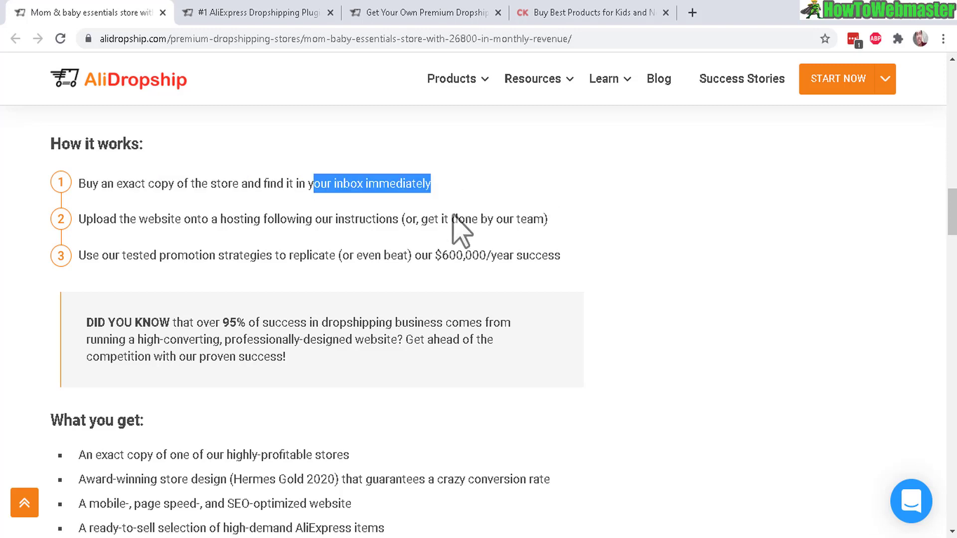
pyautogui.moveTo(161, 219); pyautogui.dragTo(421, 205)
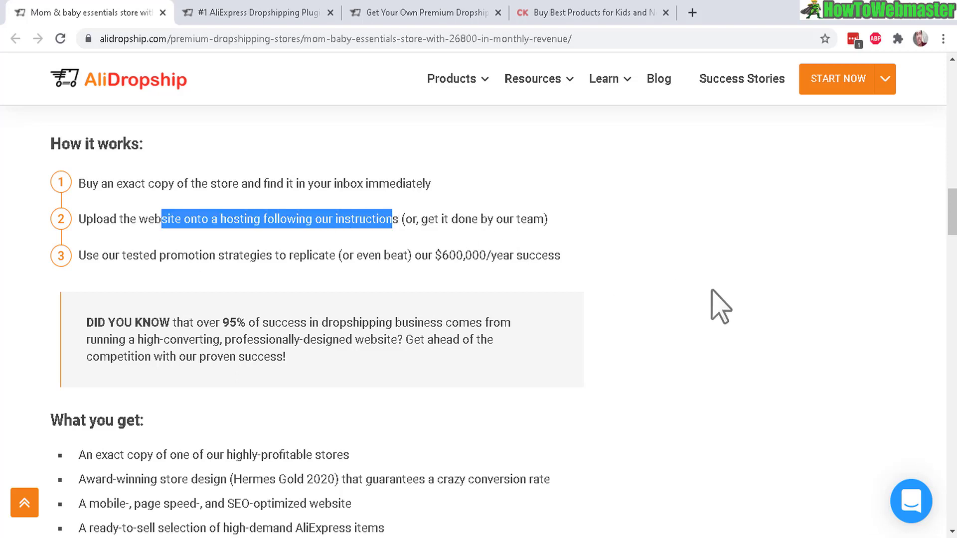
pyautogui.moveTo(157, 255); pyautogui.dragTo(307, 255)
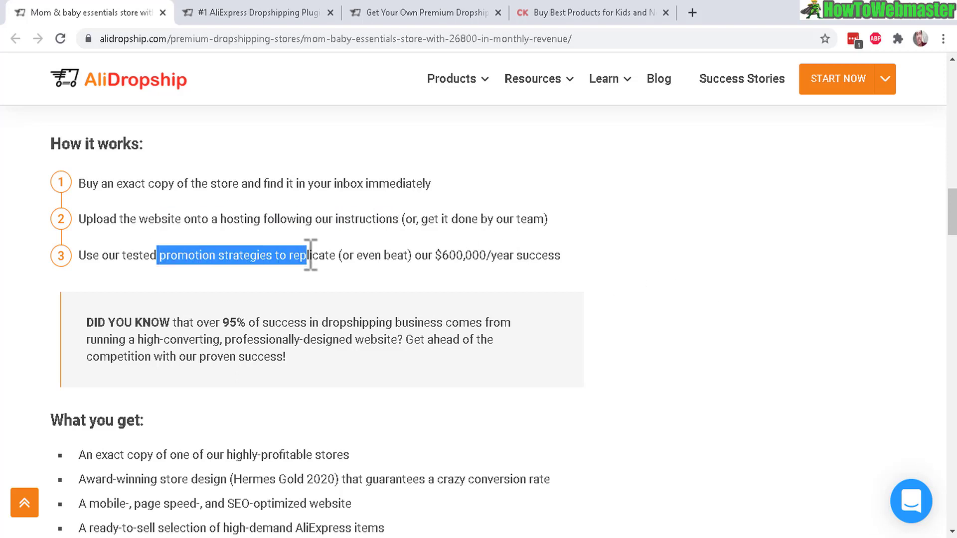
pyautogui.moveTo(429, 255); pyautogui.dragTo(514, 255)
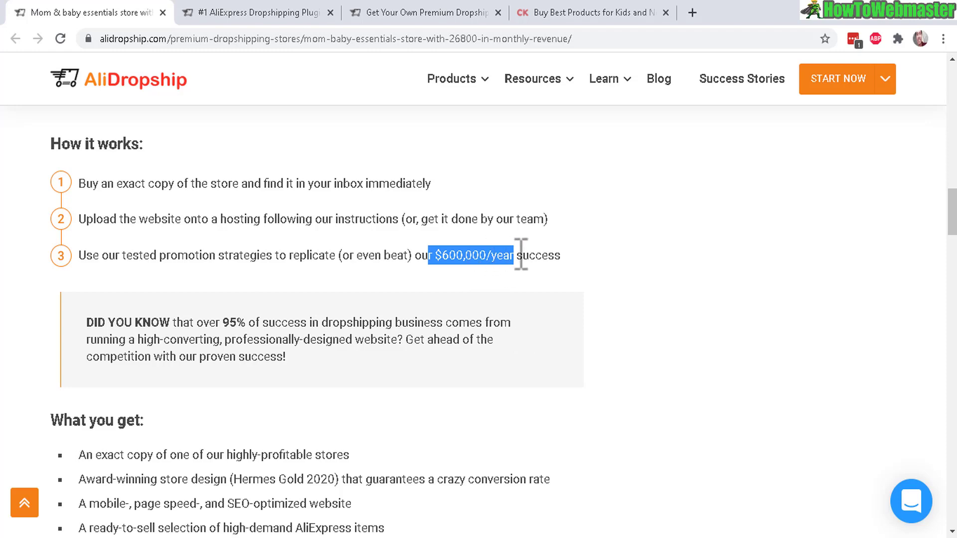
pyautogui.moveTo(421, 255); pyautogui.dragTo(584, 260)
pyautogui.click(590, 258)
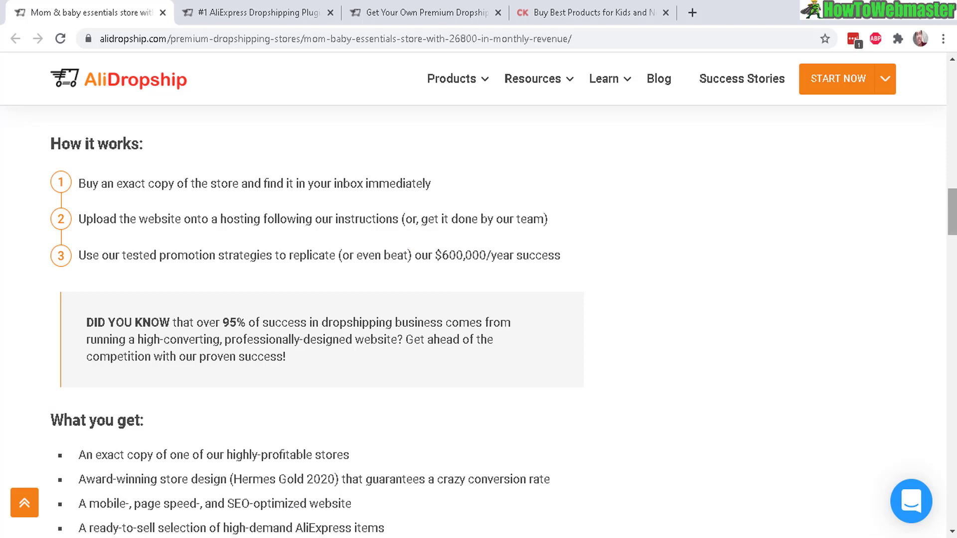
# Read the What you get list, highlighting the store copy, award-winning design, AliDropship plugin and lifelong support items.
pyautogui.scroll(-2, 479, 324)
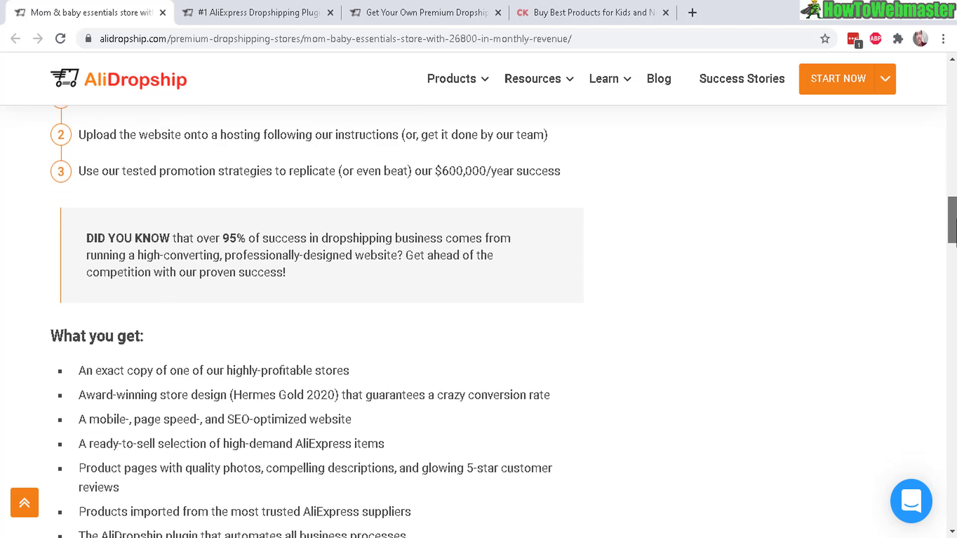
pyautogui.scroll(-3, 871, 162)
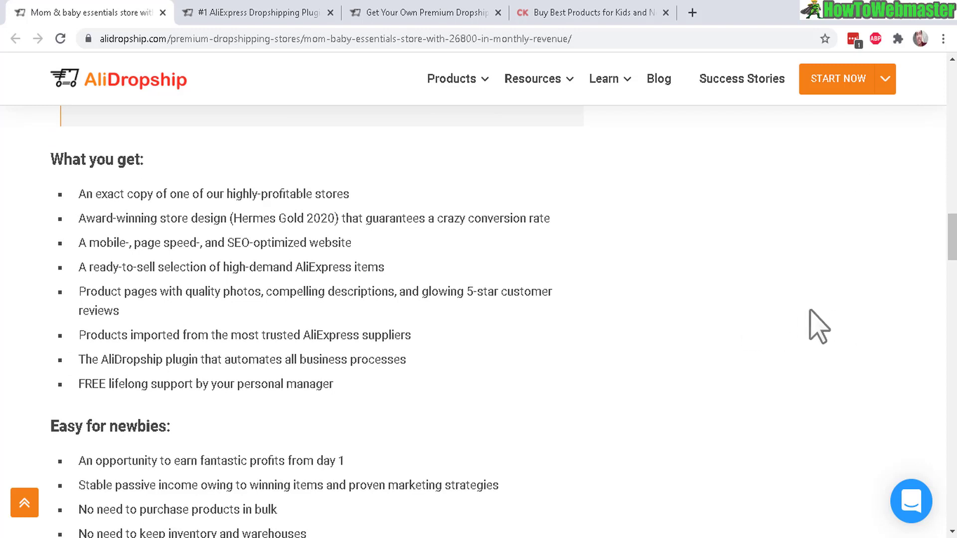
pyautogui.moveTo(108, 194); pyautogui.dragTo(220, 220)
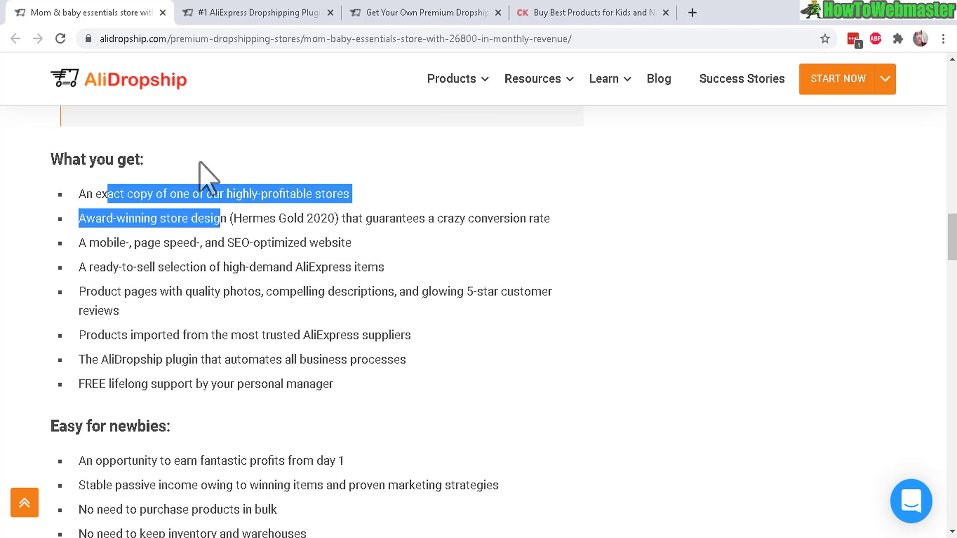
pyautogui.moveTo(166, 194); pyautogui.dragTo(284, 219)
pyautogui.moveTo(167, 218); pyautogui.dragTo(340, 227)
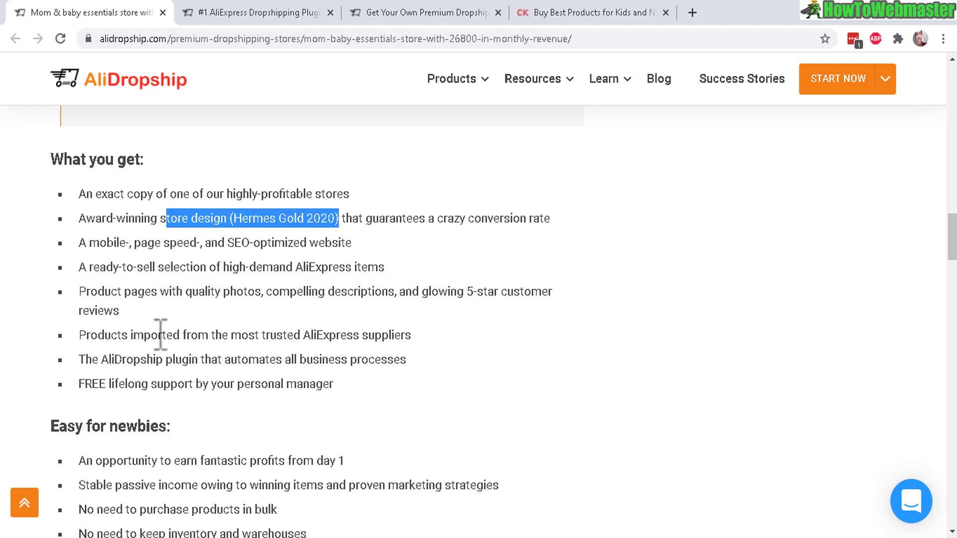
pyautogui.moveTo(109, 359); pyautogui.dragTo(227, 367)
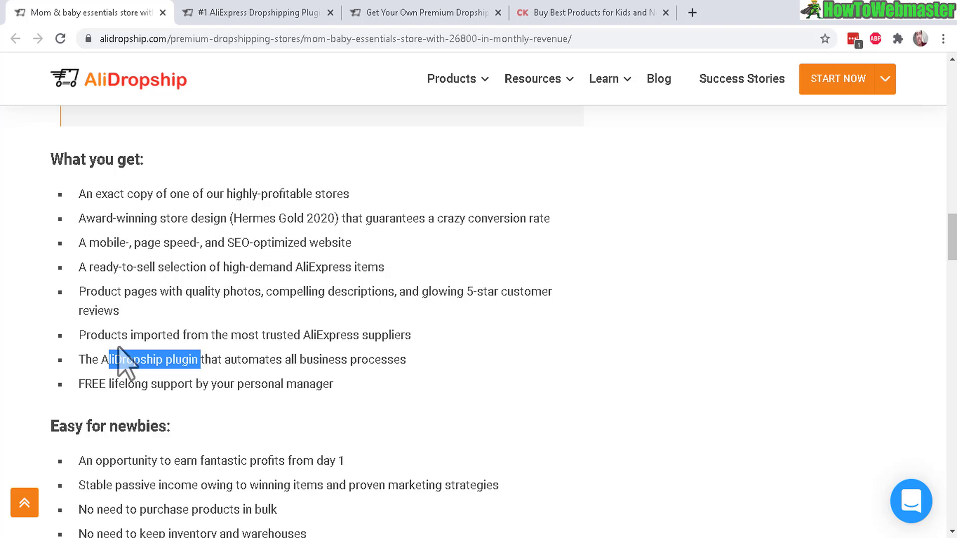
pyautogui.click(106, 356)
pyautogui.moveTo(101, 360); pyautogui.dragTo(195, 358)
pyautogui.moveTo(92, 384); pyautogui.dragTo(302, 390)
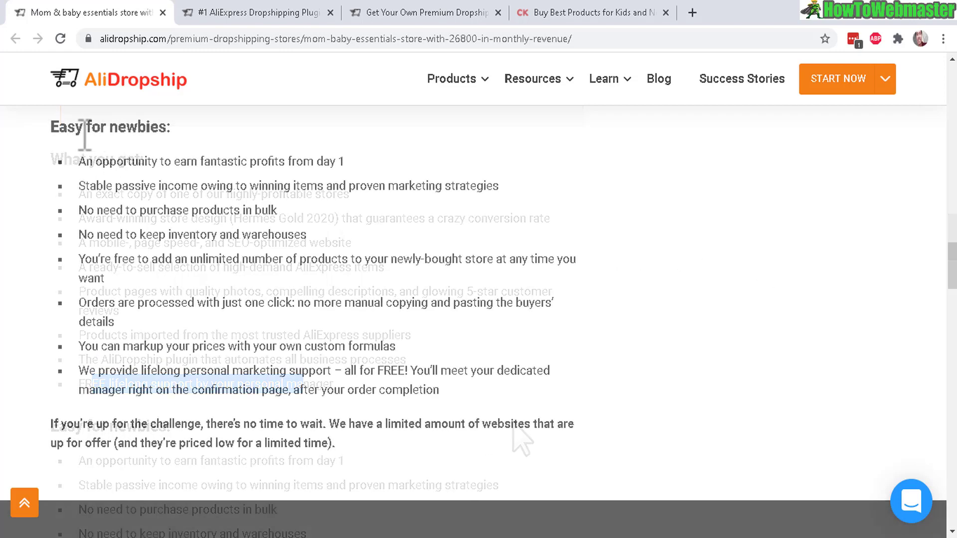
# Highlight the Easy for newbies heading, review its benefits and return to the start of the store page.
pyautogui.moveTo(68, 127); pyautogui.dragTo(199, 143)
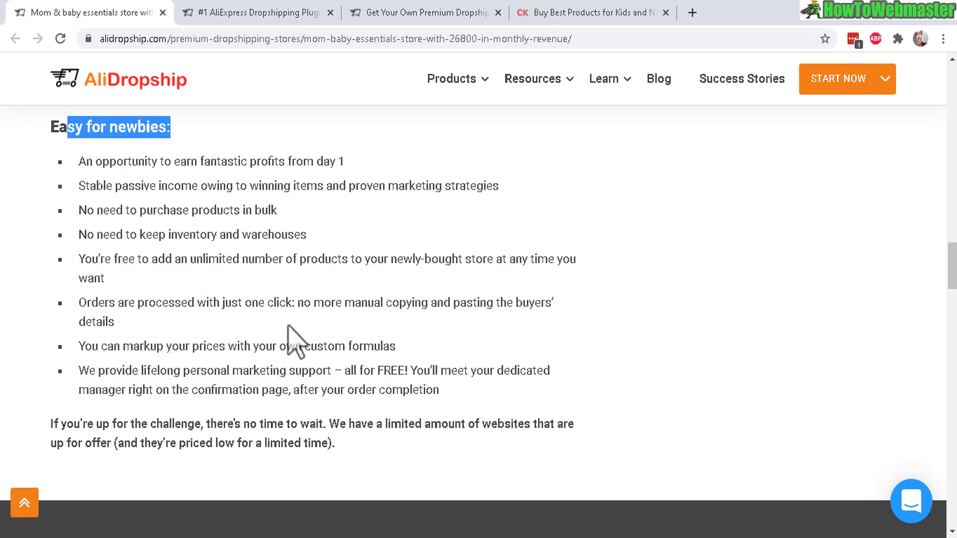
pyautogui.scroll(15, 954, 319)
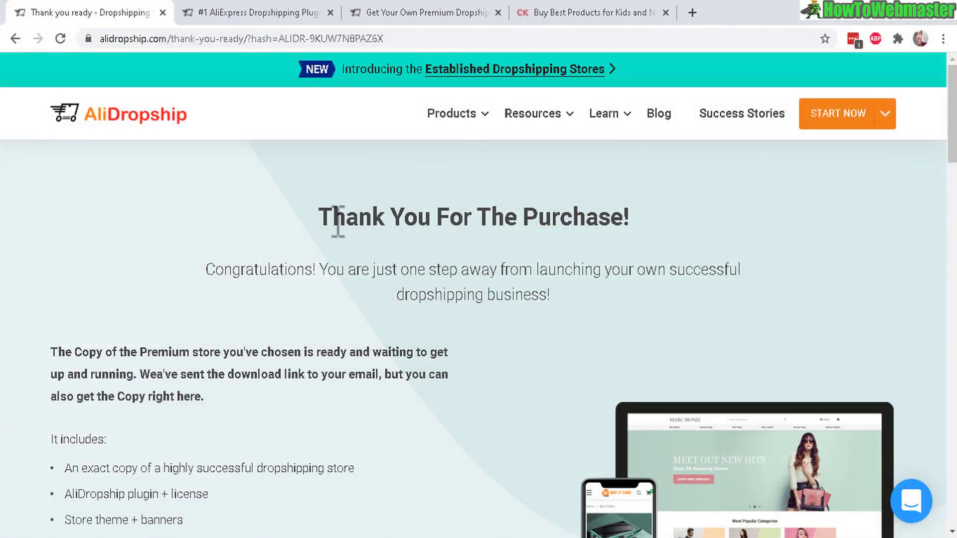
# Read the purchase thank-you page, highlighting that the store copy is ready and the download link is sent by email.
pyautogui.moveTo(333, 219); pyautogui.dragTo(742, 239)
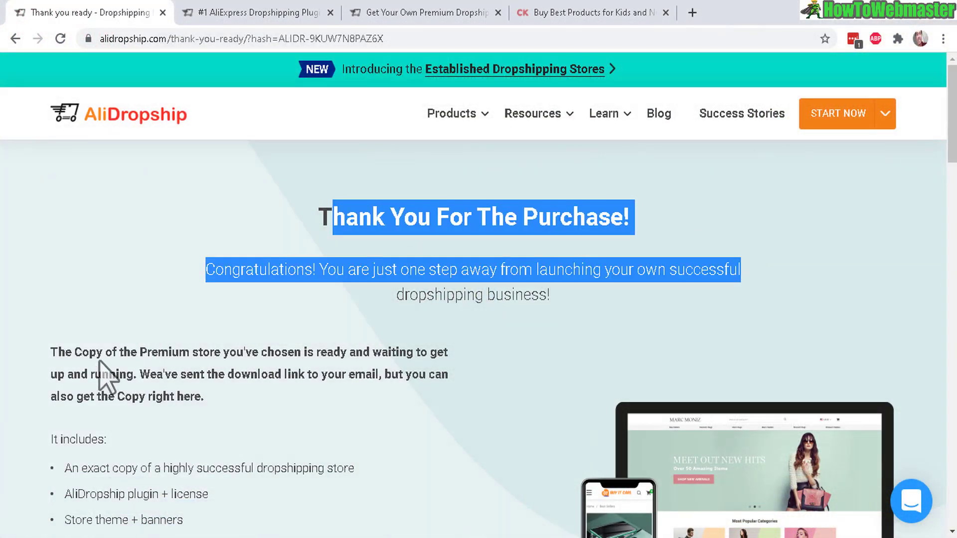
pyautogui.moveTo(111, 352); pyautogui.dragTo(373, 352)
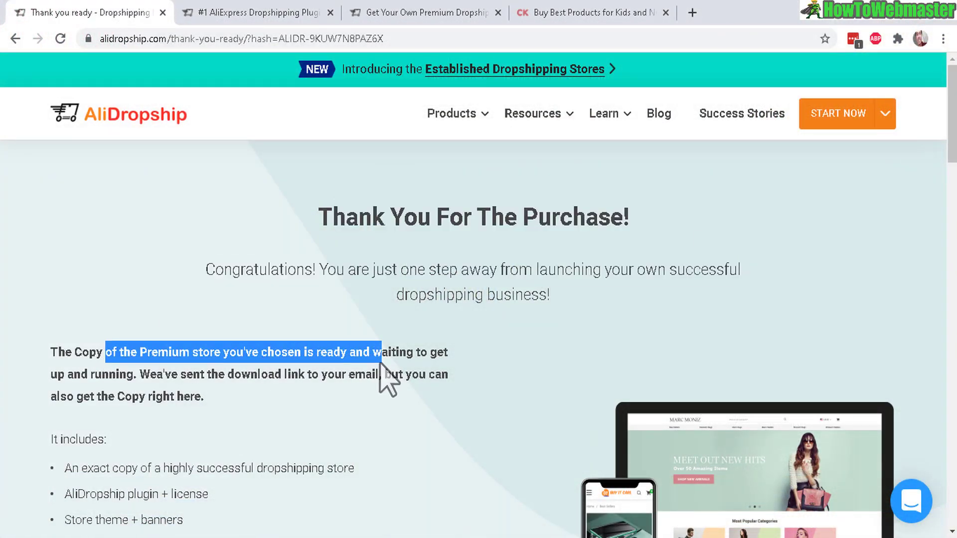
pyautogui.moveTo(322, 375); pyautogui.dragTo(381, 374)
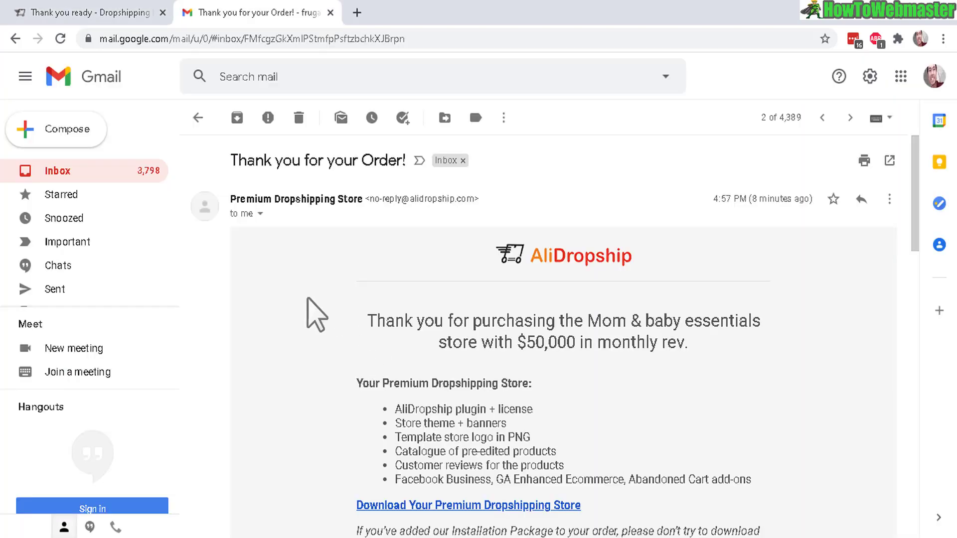
# Download the Premium Dropshipping Store archive through the link in the order confirmation email and read further through the message.
pyautogui.scroll(-2, 913, 224)
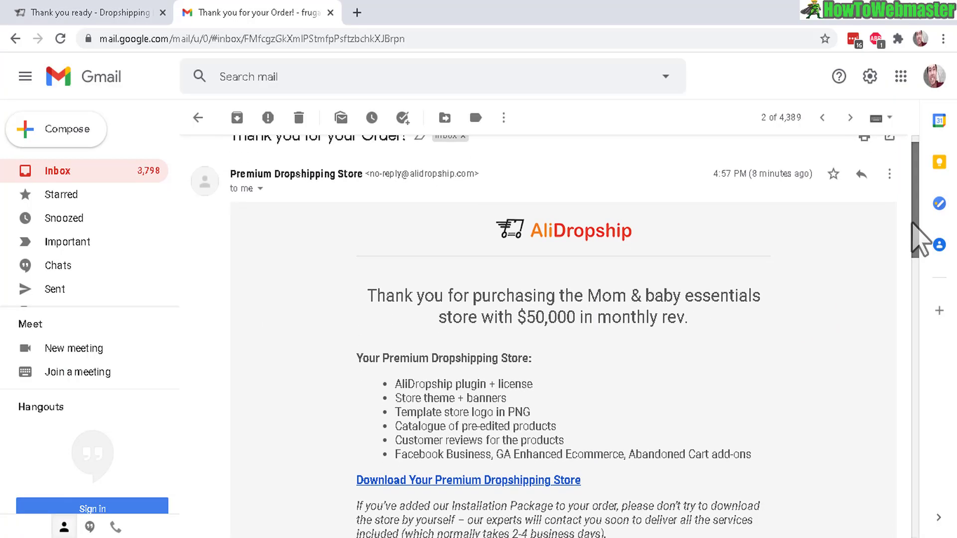
pyautogui.scroll(-3, 914, 225)
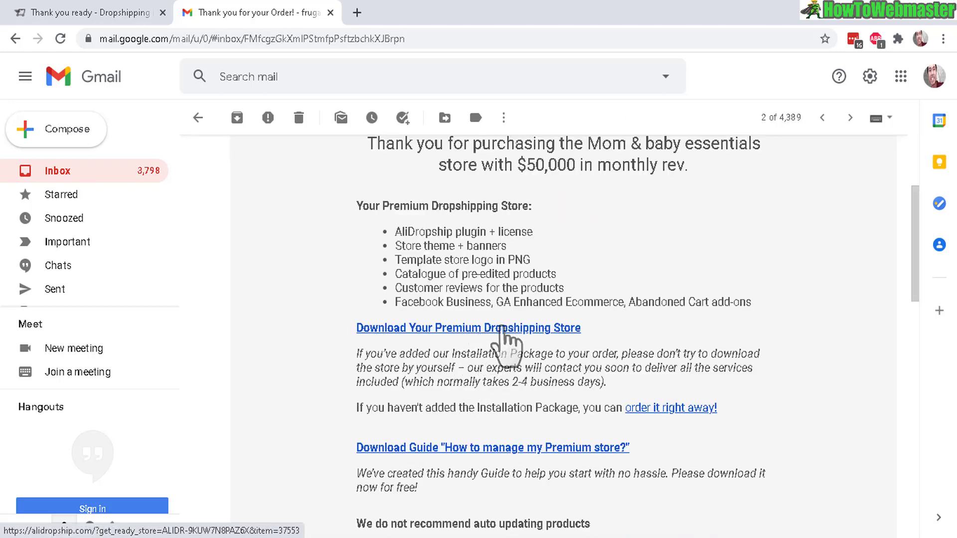
pyautogui.click(505, 339)
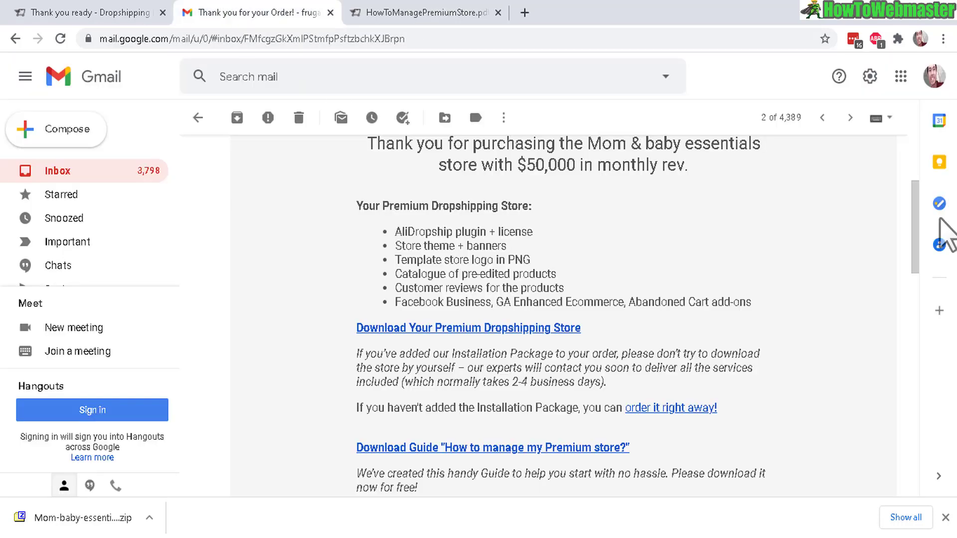
pyautogui.moveTo(924, 241); pyautogui.dragTo(927, 293)
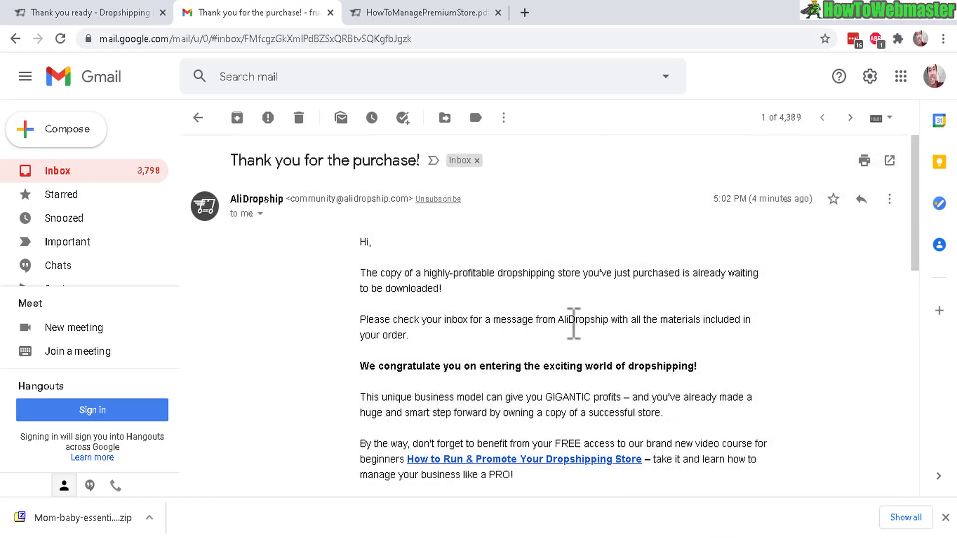
# Highlight the congratulations line in the Thank you for the purchase email and open the How to Run & Promote Your Dropshipping Store course.
pyautogui.moveTo(412, 366); pyautogui.dragTo(697, 359)
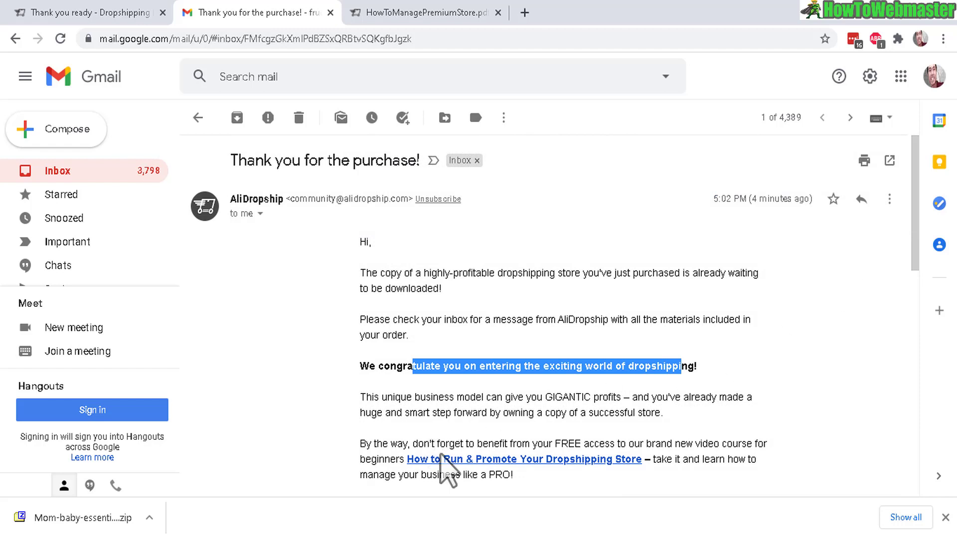
pyautogui.moveTo(687, 444); pyautogui.dragTo(701, 444)
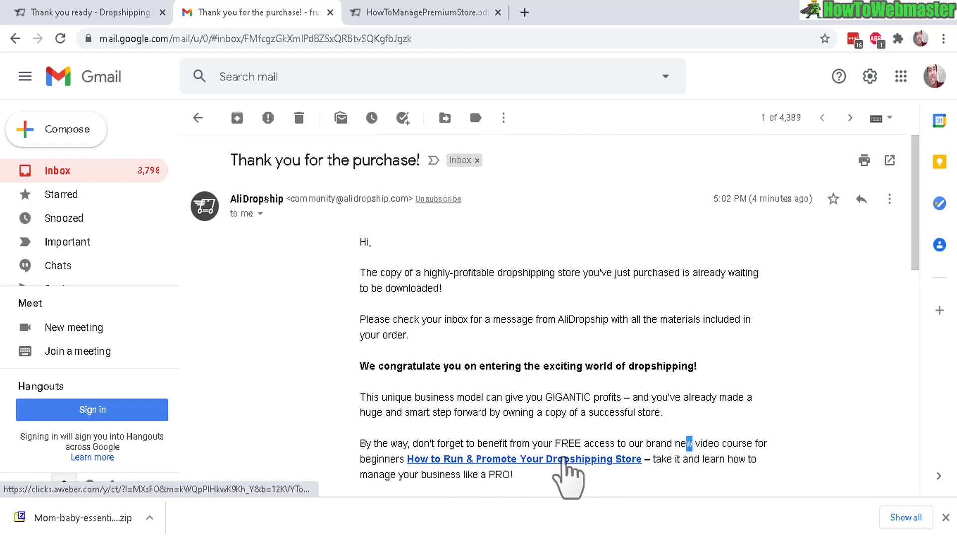
pyautogui.click(563, 459)
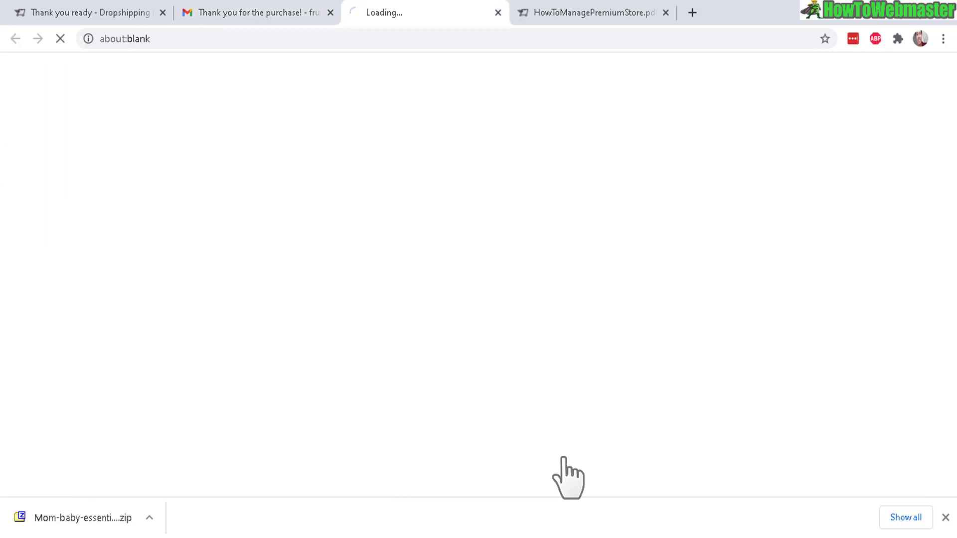
# Return to the purchase email and review its list of proven success stories.
pyautogui.hotkey('ctrl', 'shift', 'Tab')
pyautogui.moveTo(916, 184); pyautogui.dragTo(916, 280)
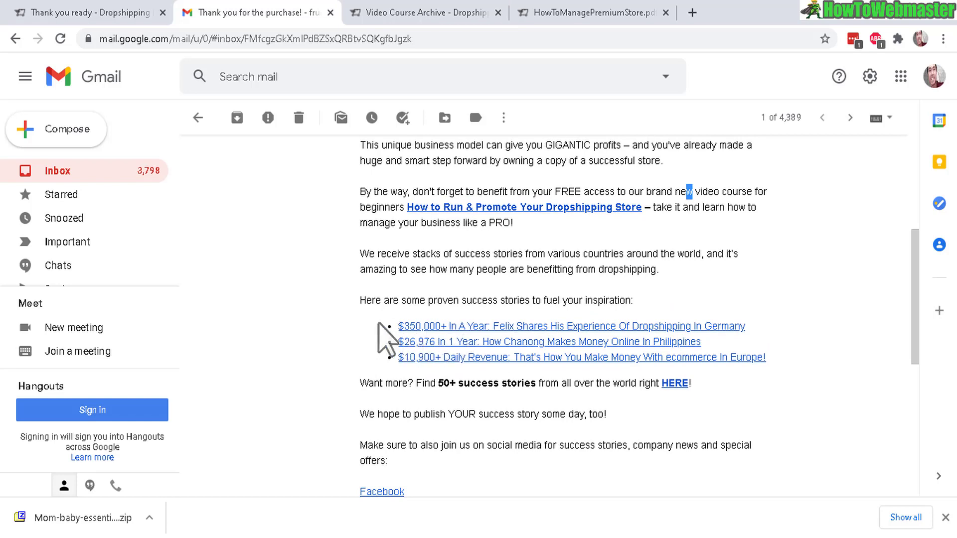
pyautogui.moveTo(388, 328); pyautogui.dragTo(698, 331)
pyautogui.click(793, 417)
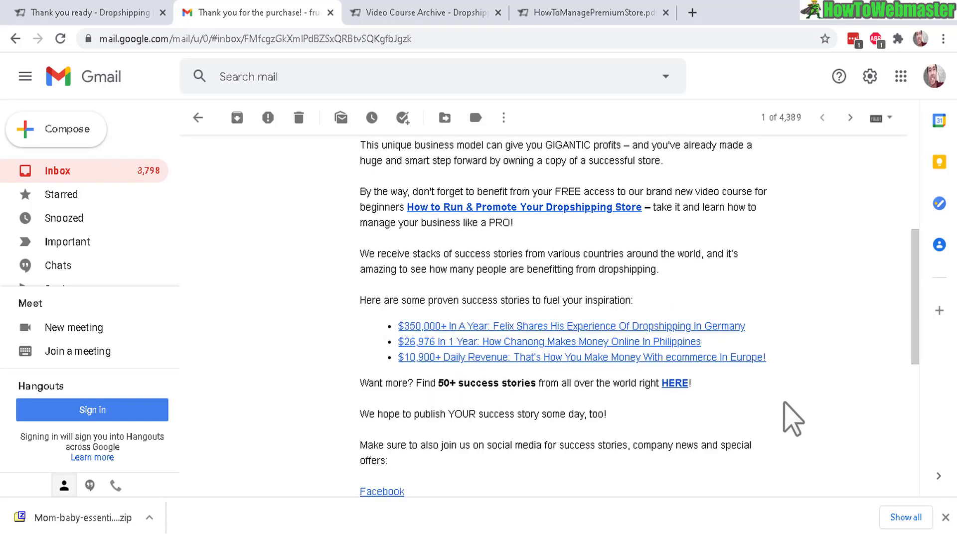
# View the video course page and highlight its Part 1: Dropshipping Basics heading.
pyautogui.click(419, 14)
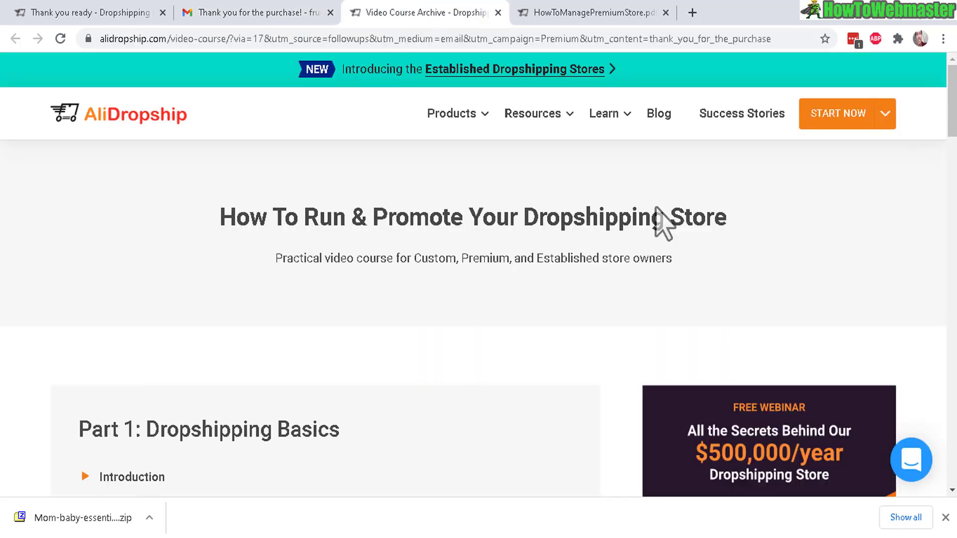
pyautogui.scroll(-5, 279, 132)
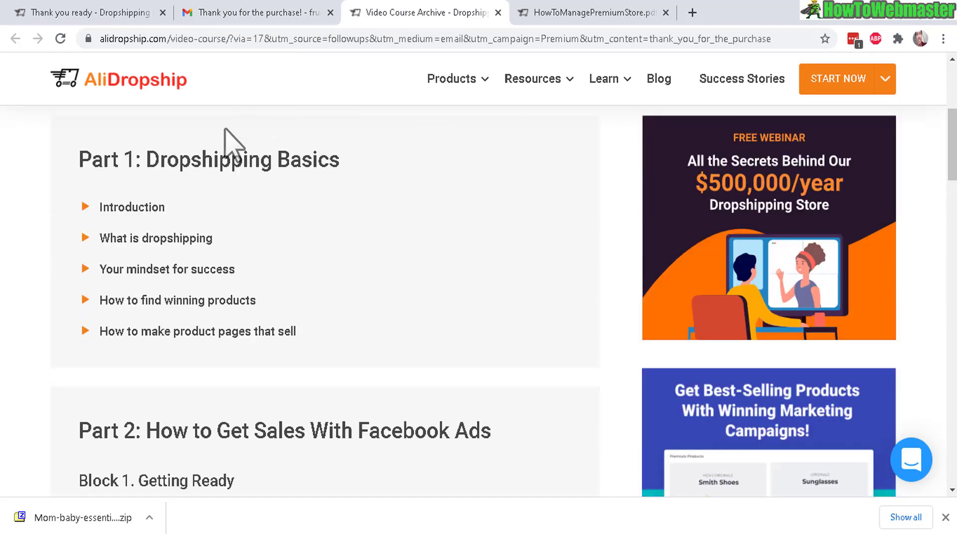
pyautogui.moveTo(213, 157); pyautogui.dragTo(348, 181)
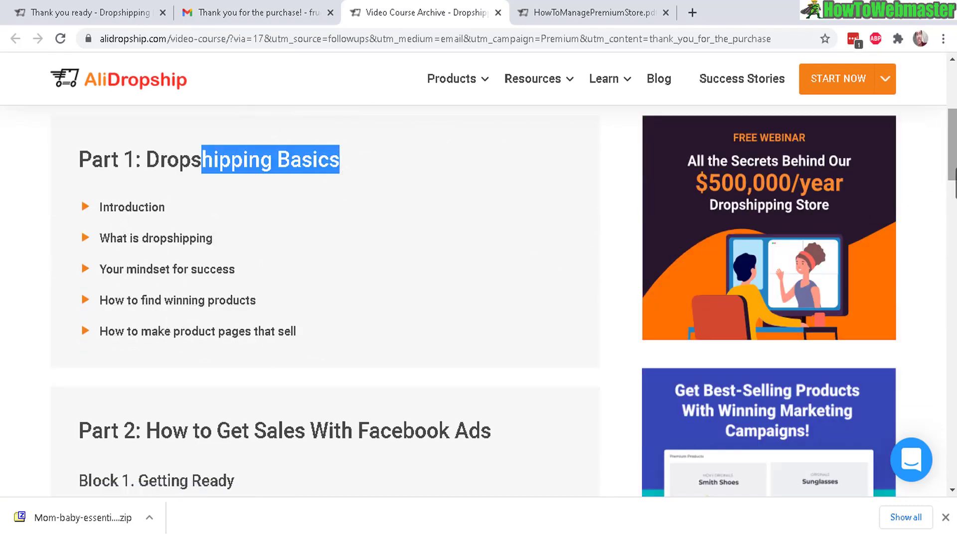
# Review the Part 2: How to Get Sales With Facebook Ads lessons, highlighting its title and the Getting Ready block.
pyautogui.scroll(-5, 953, 185)
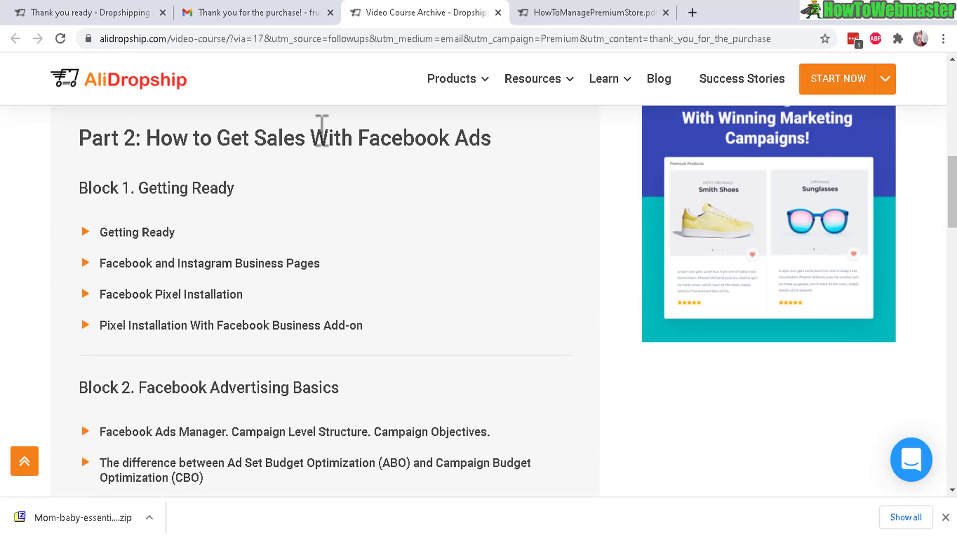
pyautogui.moveTo(516, 147); pyautogui.dragTo(140, 134)
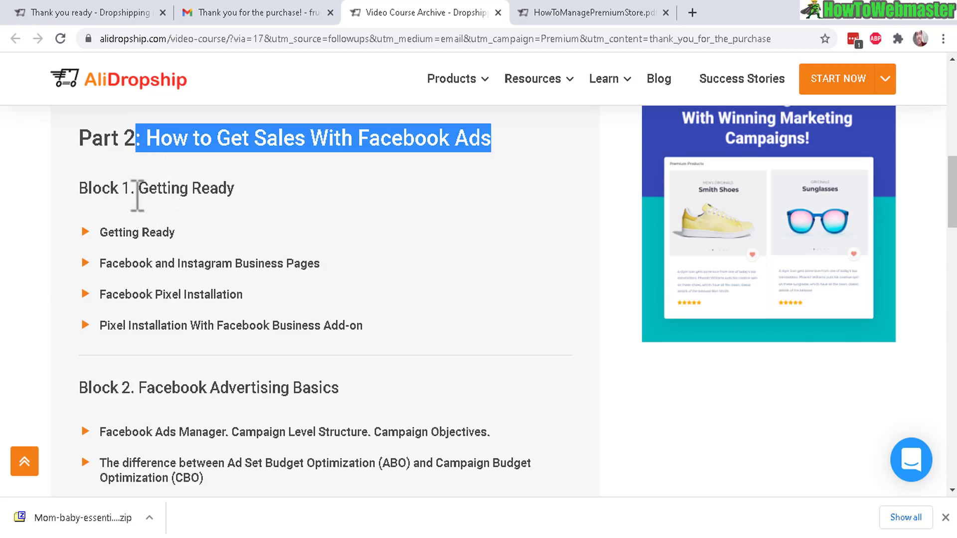
pyautogui.moveTo(137, 196); pyautogui.dragTo(234, 192)
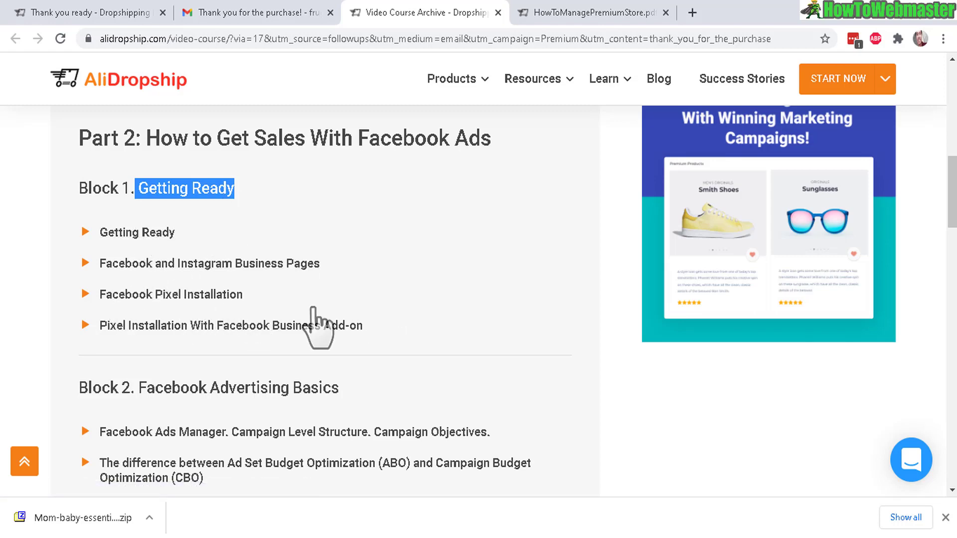
pyautogui.scroll(-3, 422, 333)
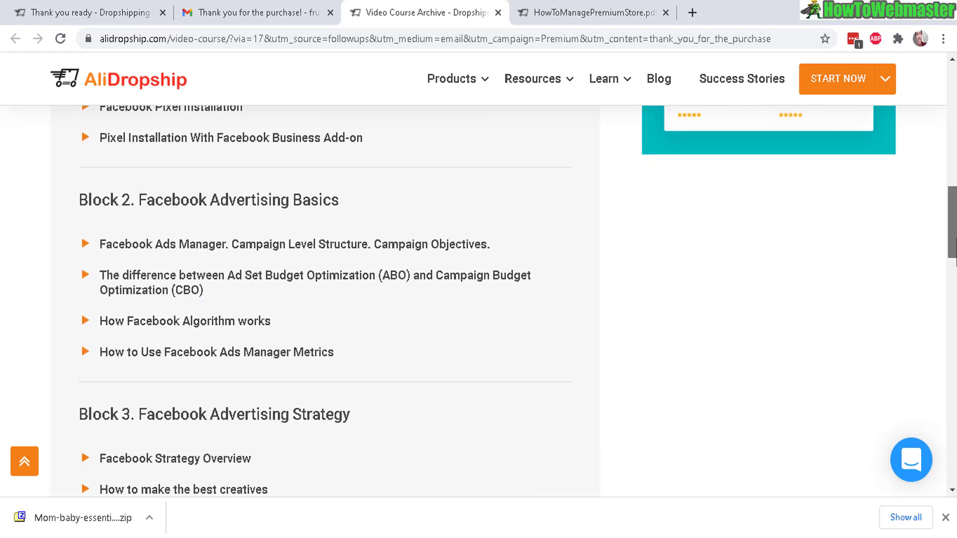
pyautogui.scroll(-5, 422, 333)
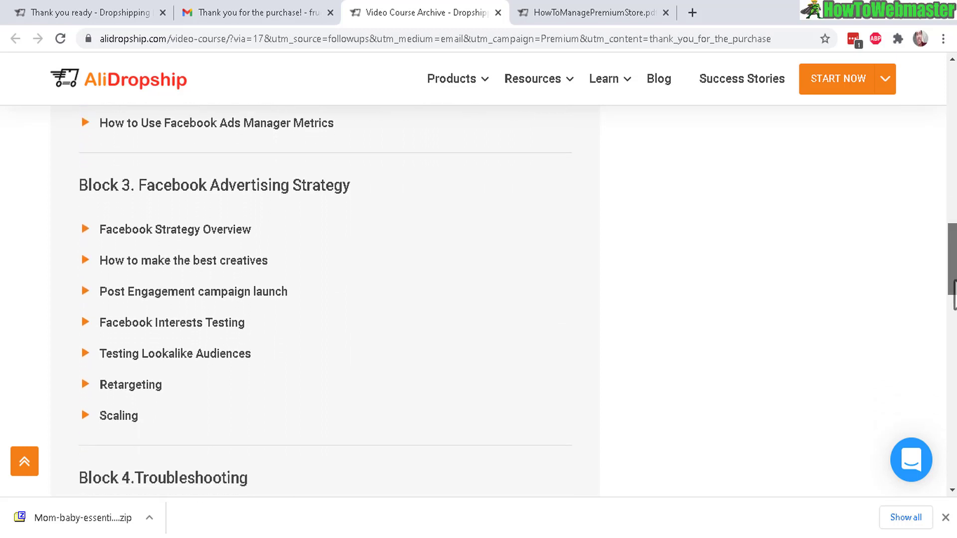
pyautogui.moveTo(954, 282); pyautogui.dragTo(947, 331)
# Browse the opening pages of the HowToManagePremiumStore.pdf guide, including its WordPress dashboard and Import Products sections.
pyautogui.click(571, 13)
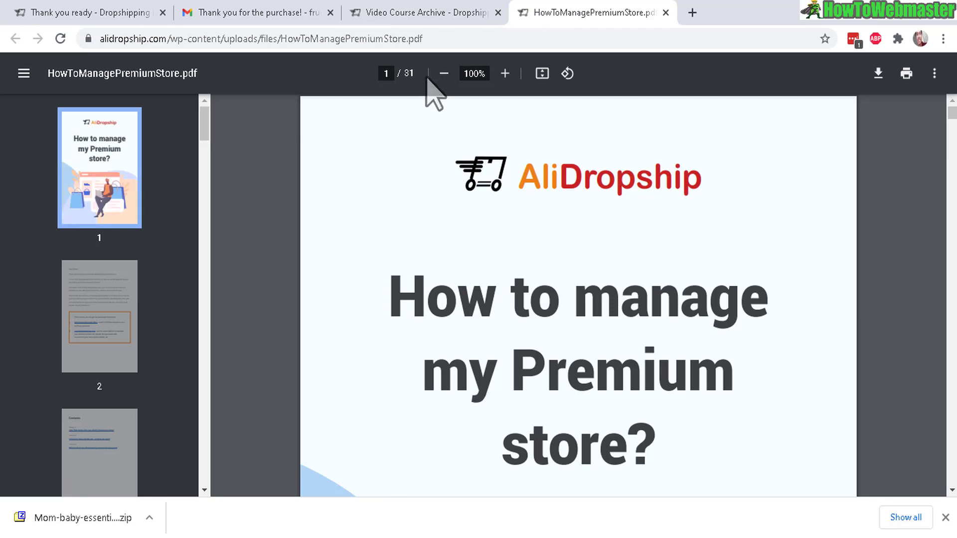
pyautogui.moveTo(204, 122); pyautogui.dragTo(207, 152)
pyautogui.scroll(-20, 578, 295)
pyautogui.scroll(-20, 578, 294)
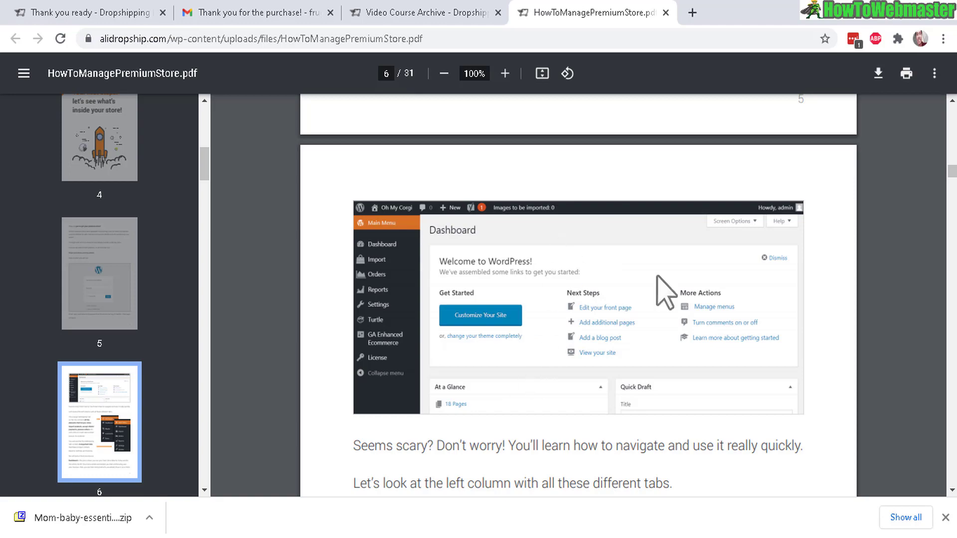
pyautogui.scroll(-10, 579, 294)
pyautogui.scroll(-20, 614, 186)
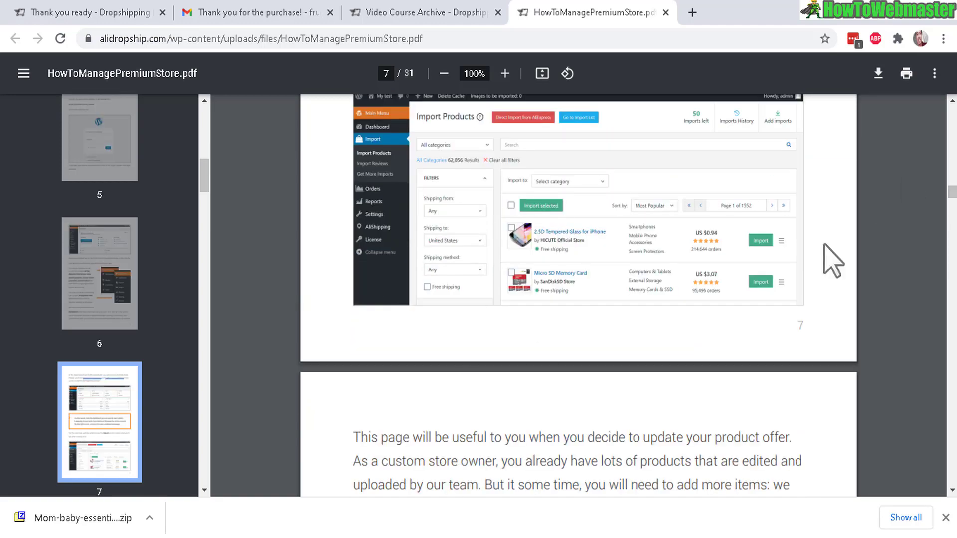
pyautogui.moveTo(952, 204); pyautogui.dragTo(952, 102)
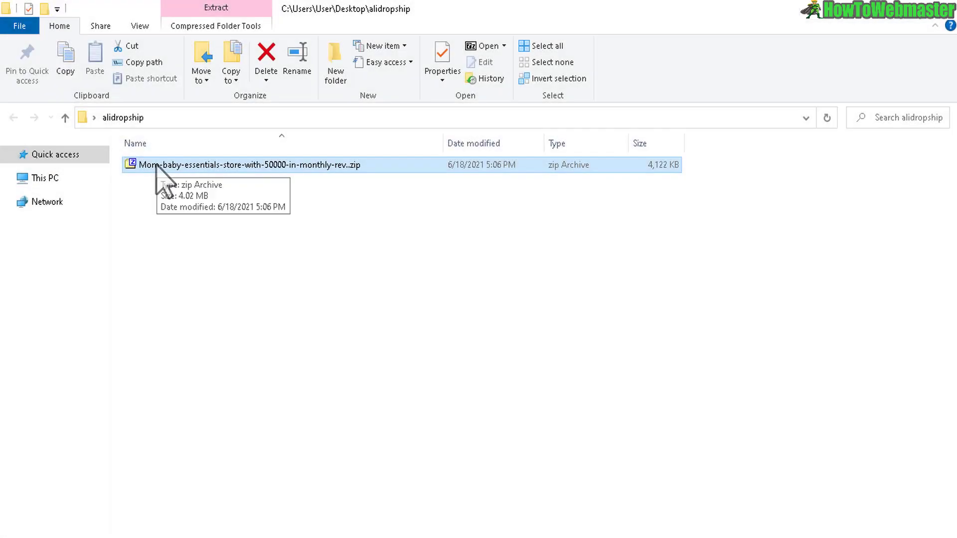
# Open the downloaded Mom-baby-essentials zip in the alidropship folder and inspect its Premium Dropshipping Store Plugins and Design Assets folders.
pyautogui.doubleClick(156, 164)
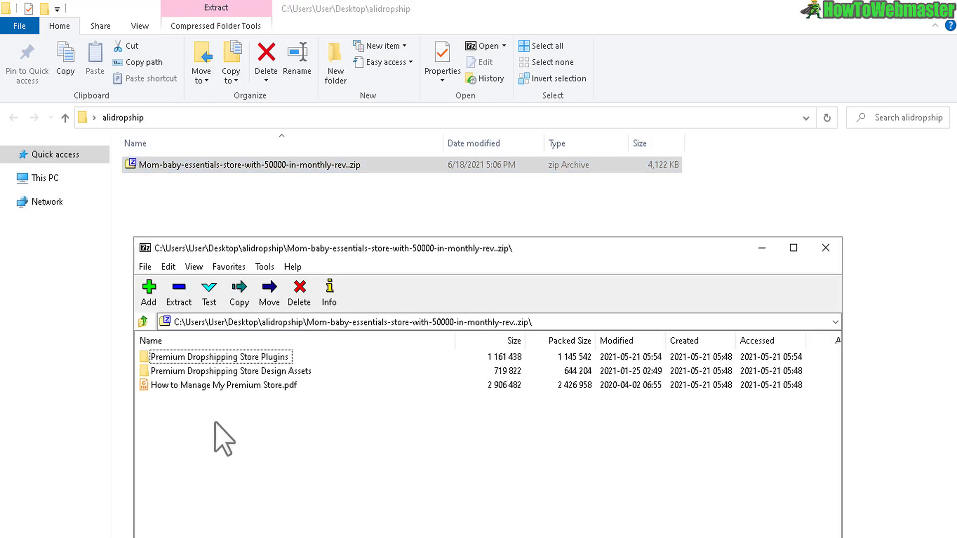
pyautogui.click(185, 356)
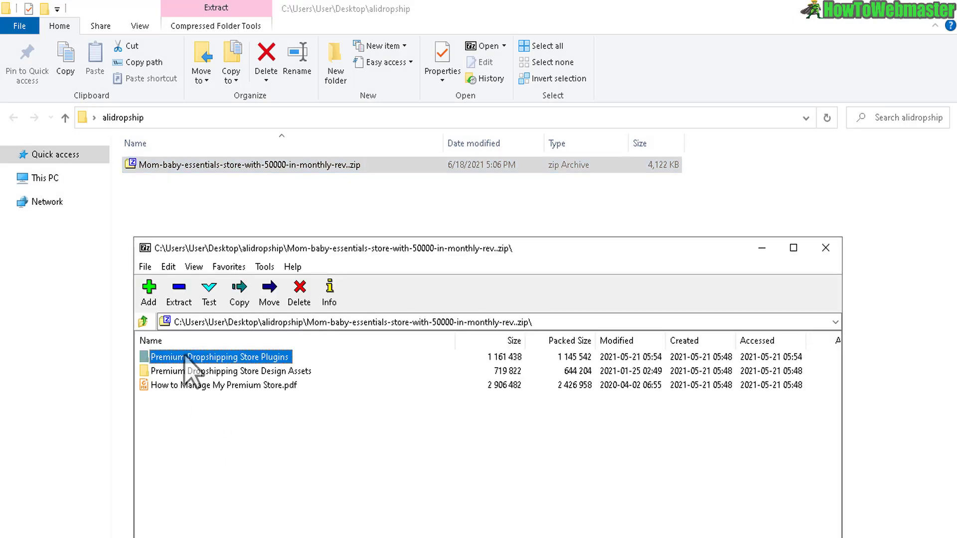
pyautogui.doubleClick(185, 357)
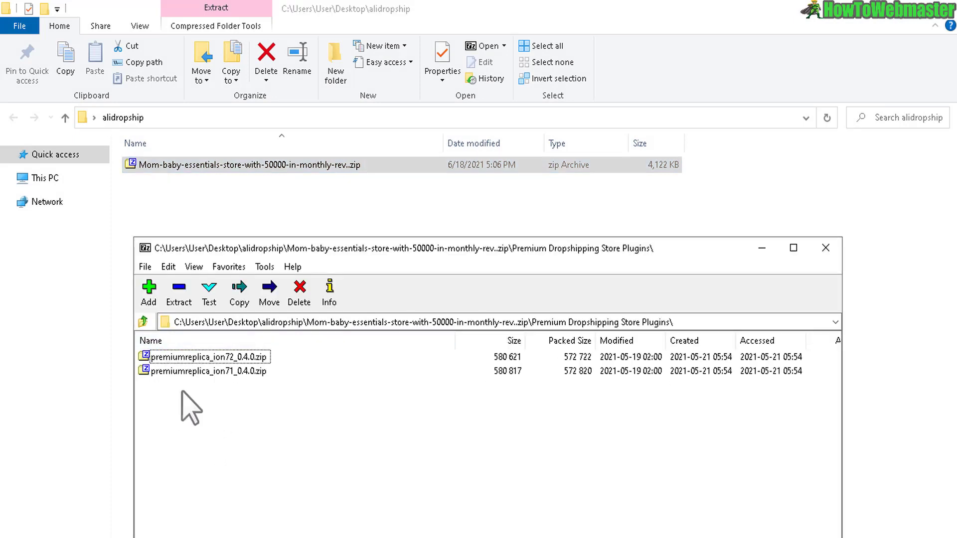
pyautogui.click(143, 321)
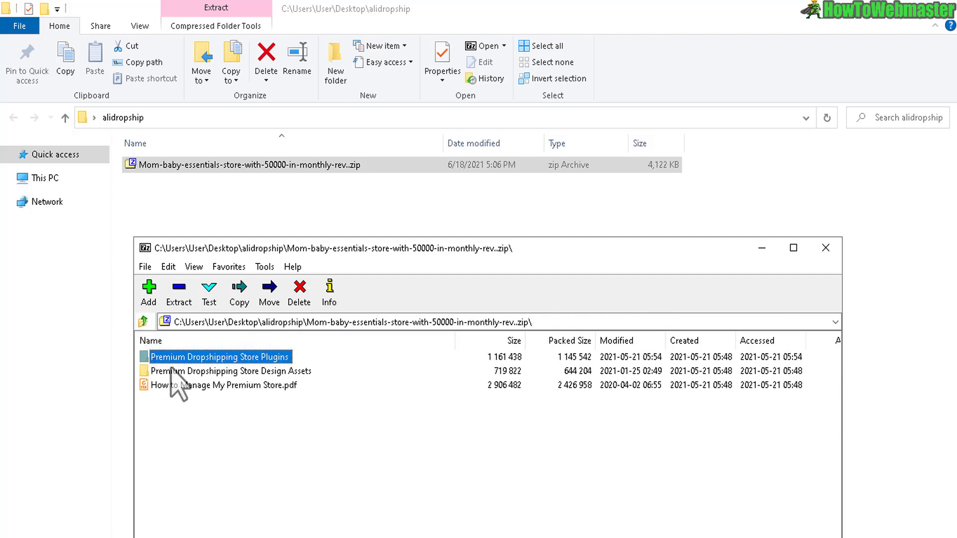
pyautogui.doubleClick(193, 371)
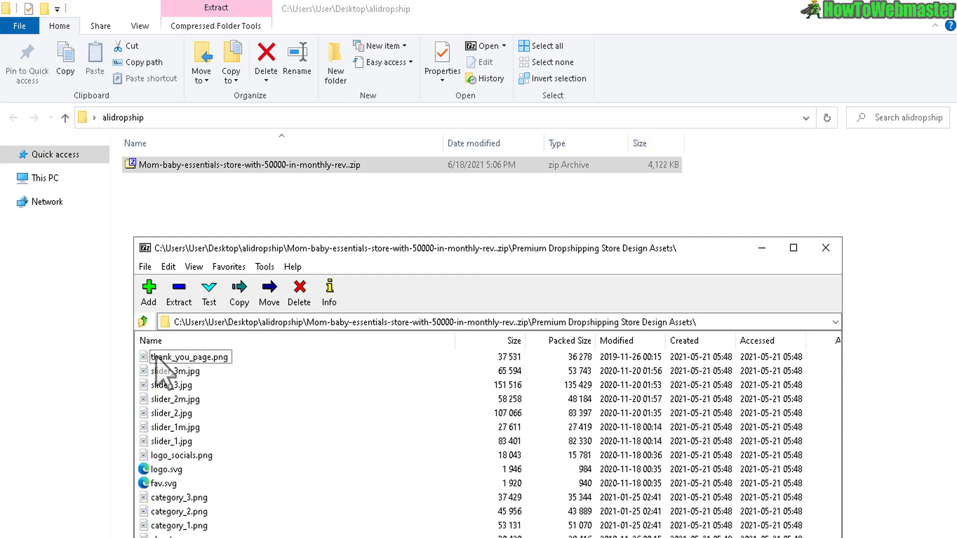
pyautogui.click(144, 322)
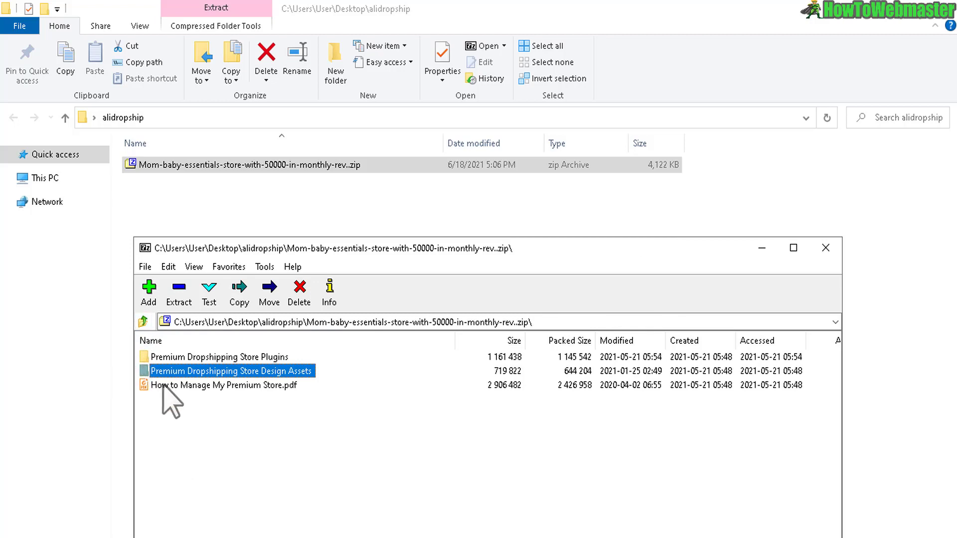
# Extract the archive's two folders and How to Manage My Premium Store.pdf into the alidropship folder.
pyautogui.click(179, 387)
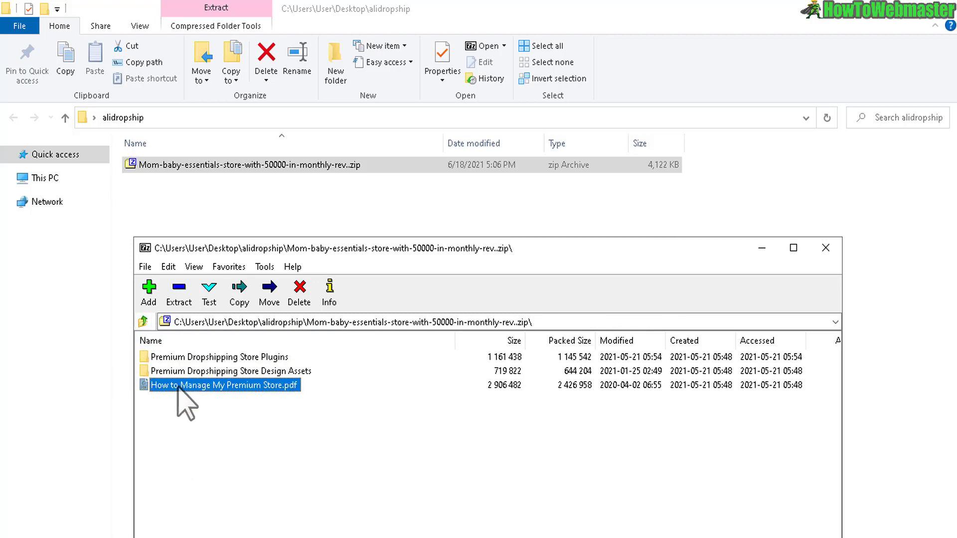
pyautogui.moveTo(194, 408); pyautogui.dragTo(174, 200)
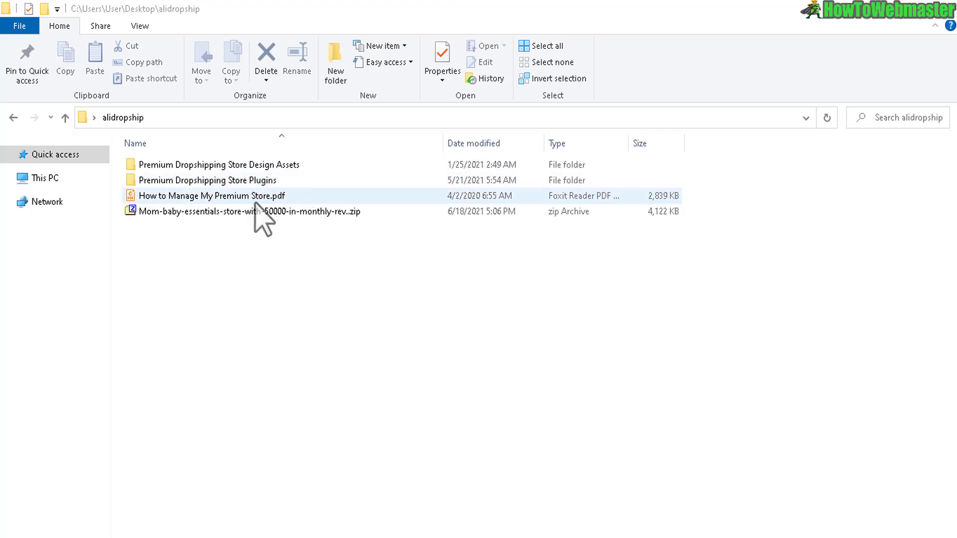
pyautogui.click(276, 198)
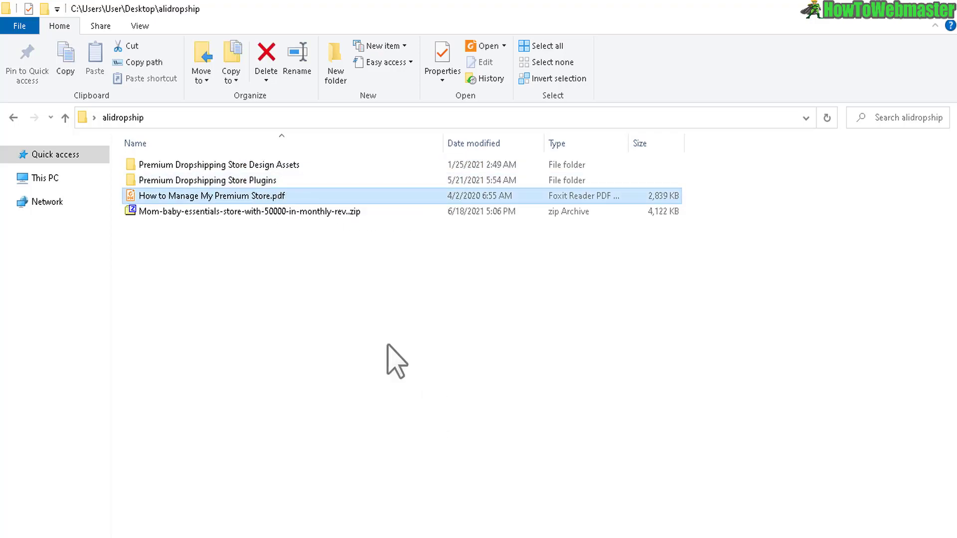
# Open the extracted Premium Dropshipping Store Plugins folder and compare the premiumreplica_ion71_0.4.0.zip and premiumreplica_ion72_0.4.0.zip files.
pyautogui.doubleClick(267, 180)
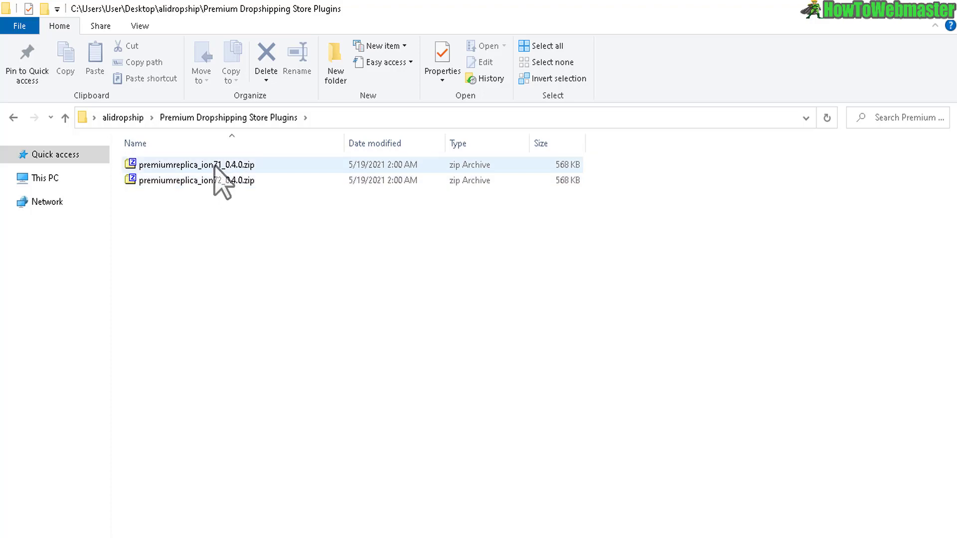
pyautogui.click(243, 167)
pyautogui.keyDown('shift'); pyautogui.click(214, 181); pyautogui.keyUp('shift')
pyautogui.click(219, 169)
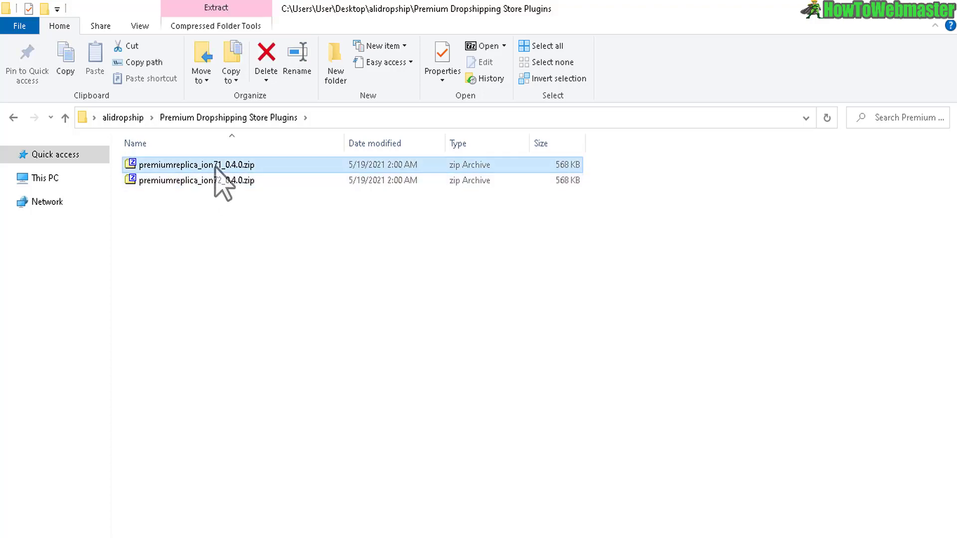
pyautogui.click(218, 182)
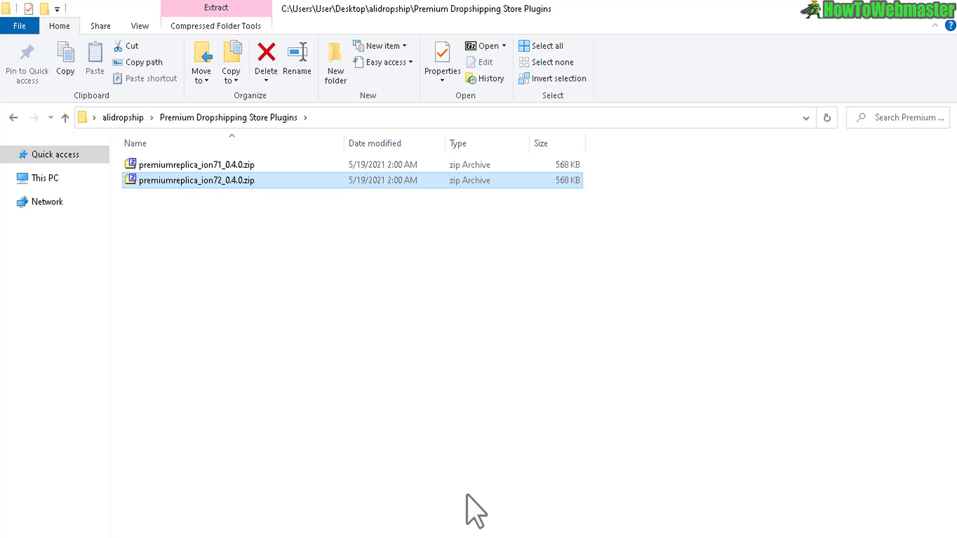
# Switch to the order confirmation email in Gmail and review its "What to do next?" section with the domain and store installation links.
pyautogui.moveTo(455, 537)
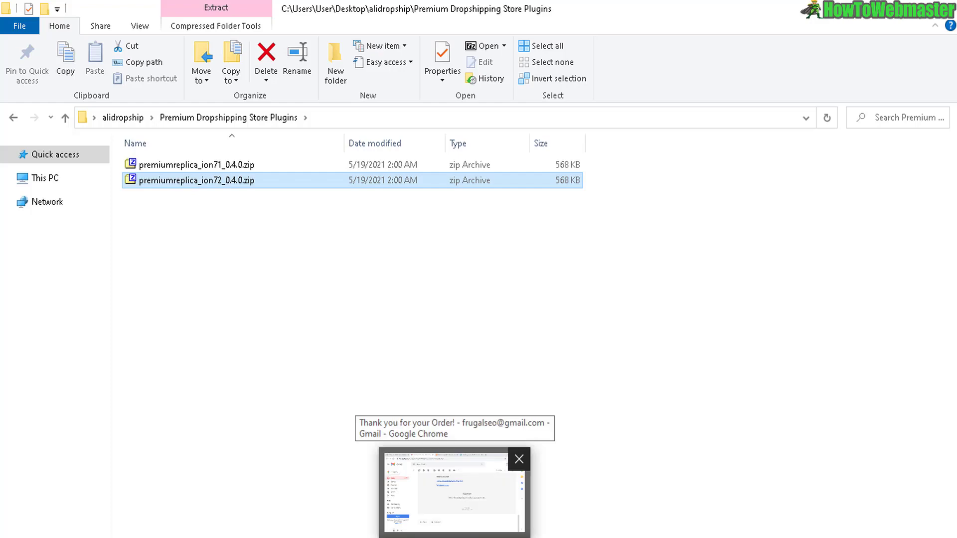
pyautogui.click(454, 491)
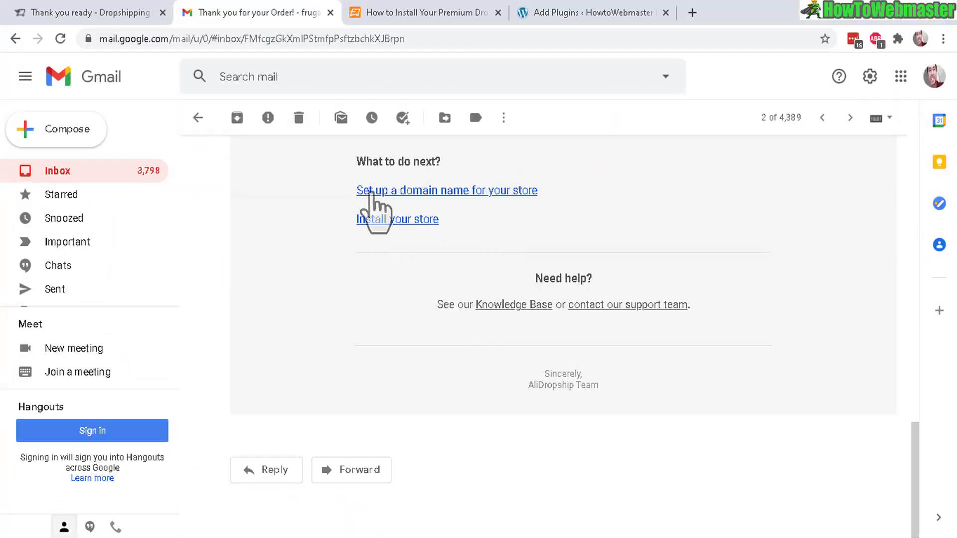
pyautogui.moveTo(358, 162); pyautogui.dragTo(492, 165)
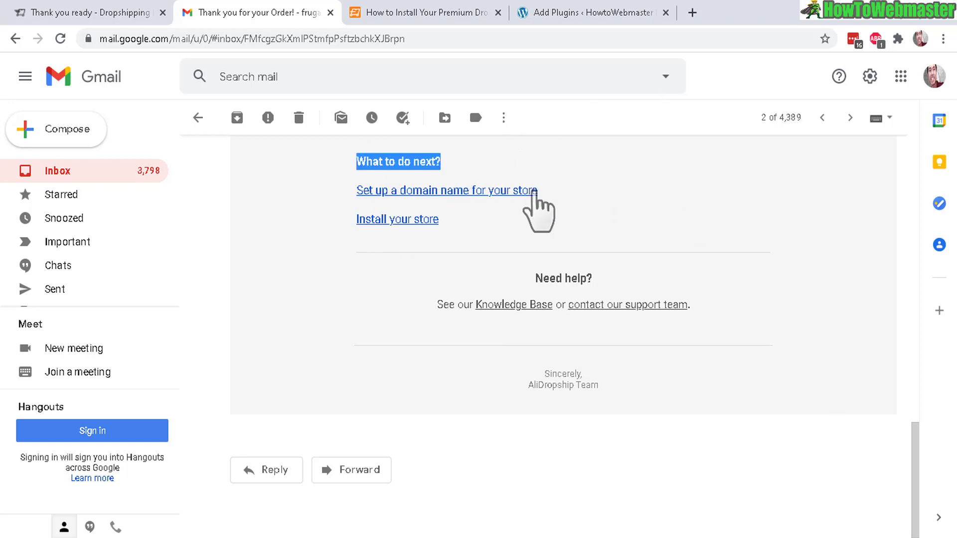
pyautogui.moveTo(357, 160); pyautogui.dragTo(476, 172)
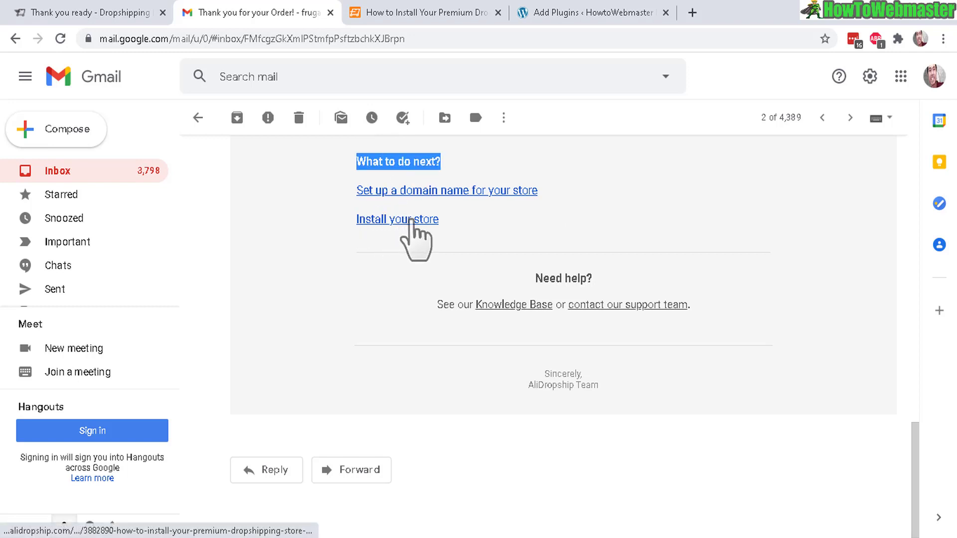
# Review Steps 6 to 8 of AliDropship's premium store installation guide, covering the plugin's upload, installation and activation.
pyautogui.click(439, 12)
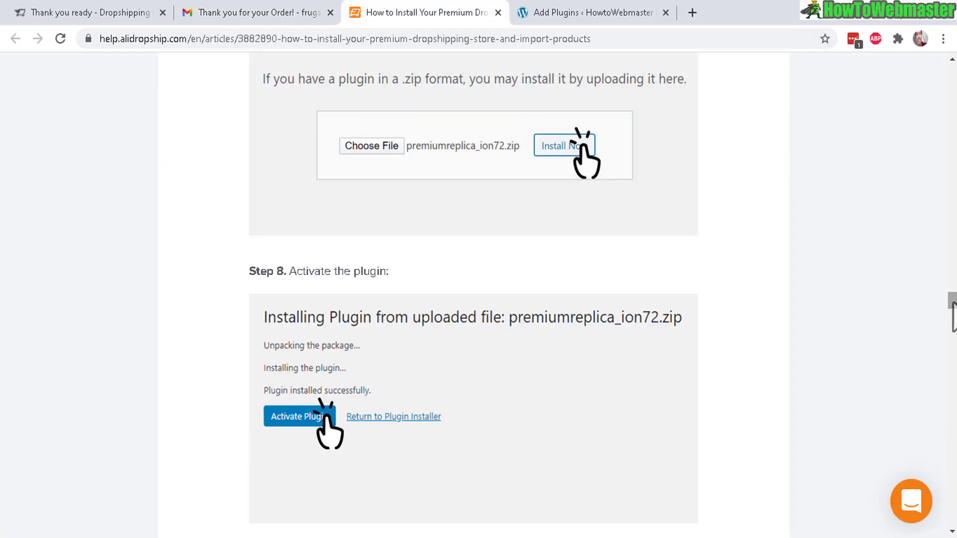
pyautogui.scroll(8, 952, 314)
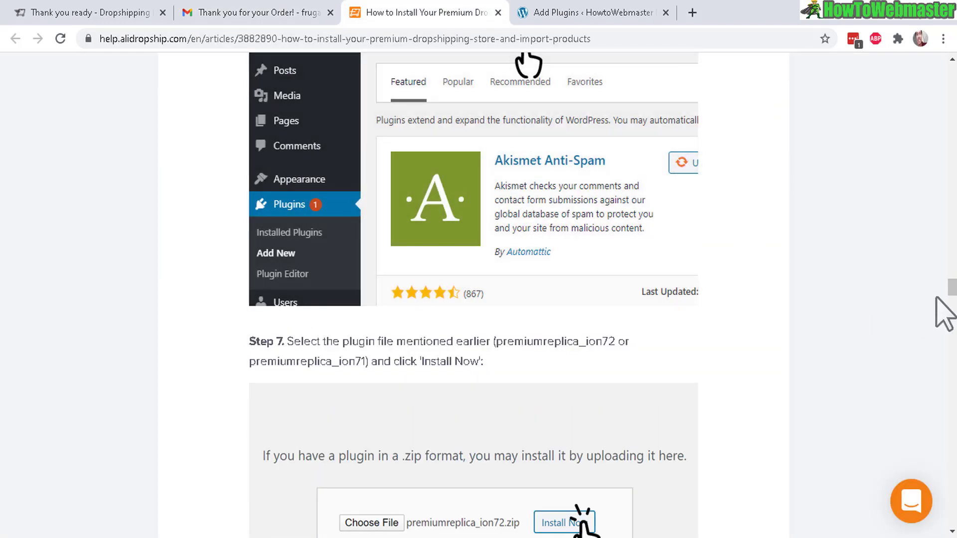
pyautogui.scroll(-8, 952, 299)
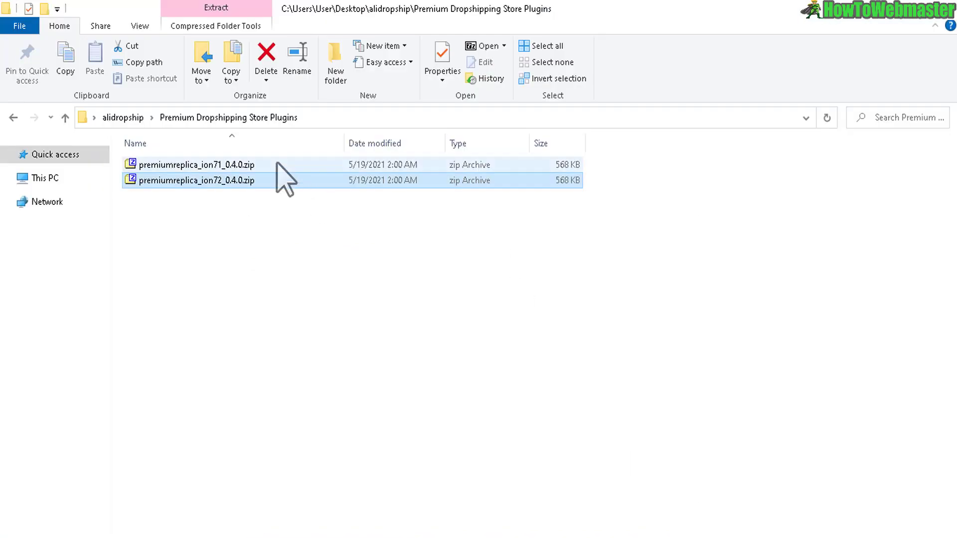
pyautogui.click(131, 119)
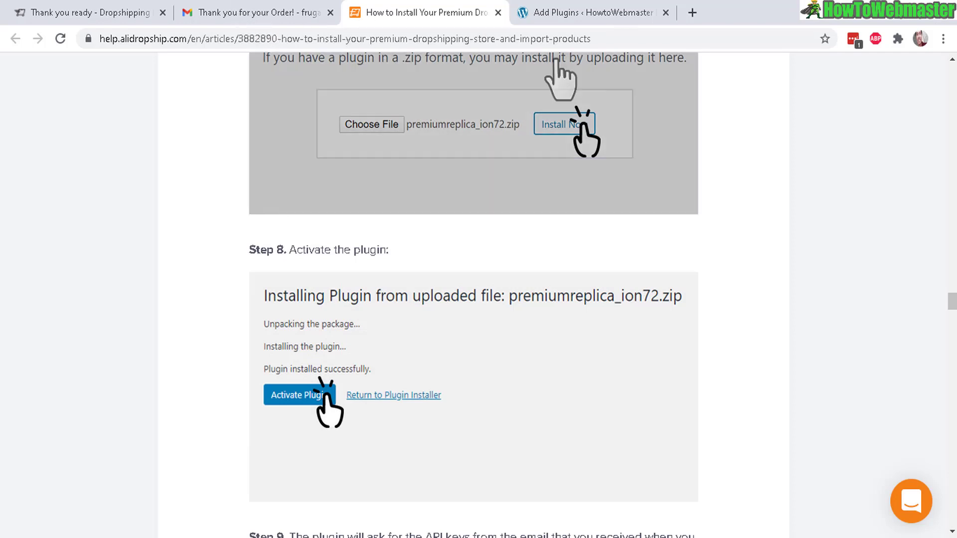
pyautogui.click(609, 17)
pyautogui.click(434, 17)
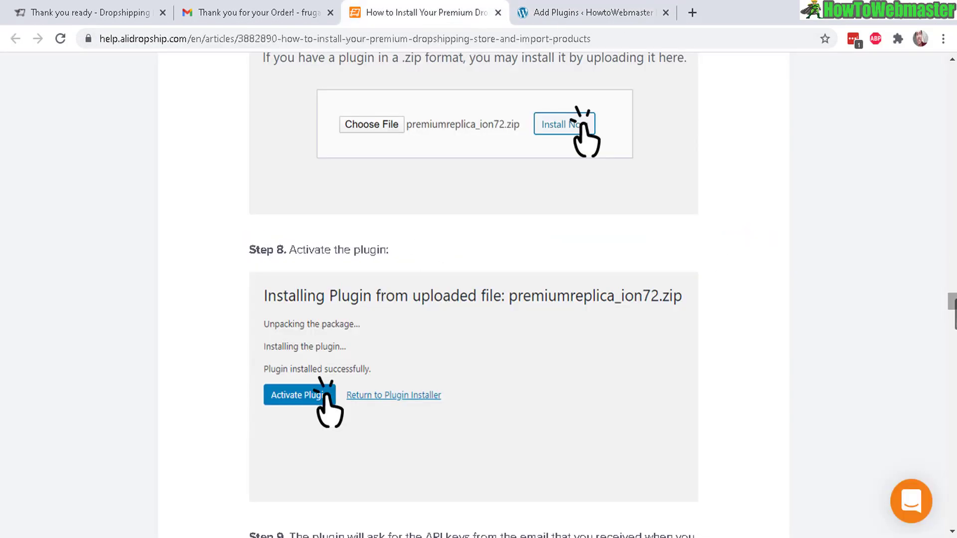
pyautogui.scroll(10, 474, 300)
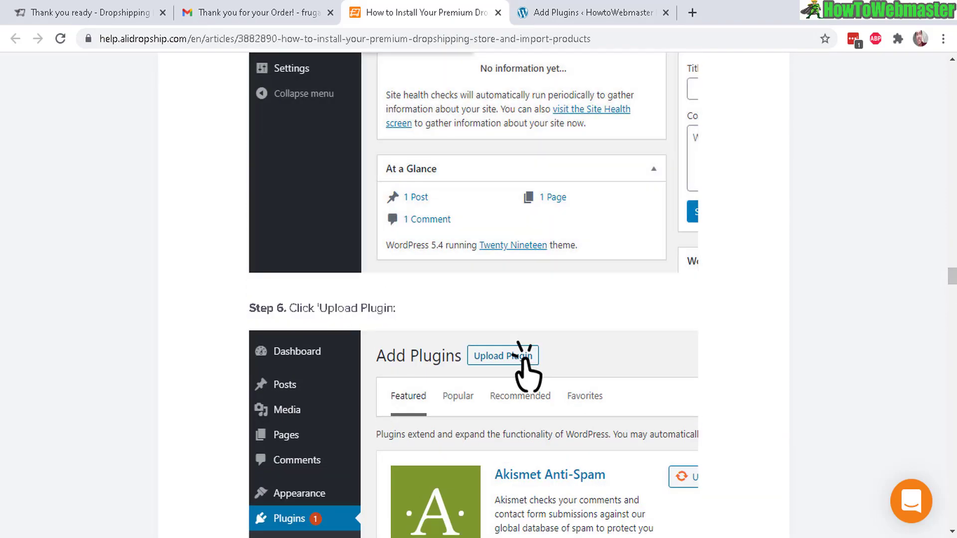
pyautogui.moveTo(953, 284); pyautogui.dragTo(952, 320)
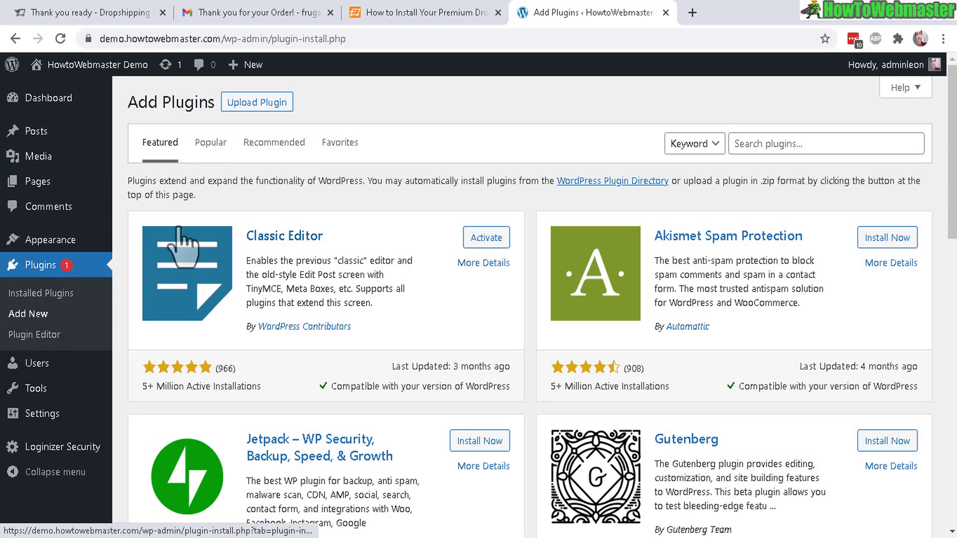
# Open the form for uploading a zipped plugin on the WordPress Add Plugins page.
pyautogui.moveTo(139, 103); pyautogui.dragTo(212, 105)
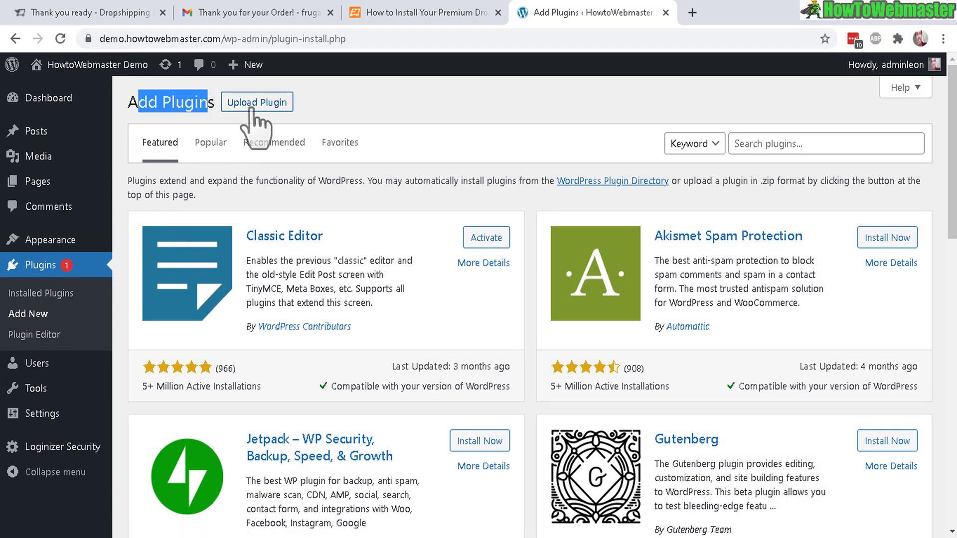
pyautogui.click(274, 106)
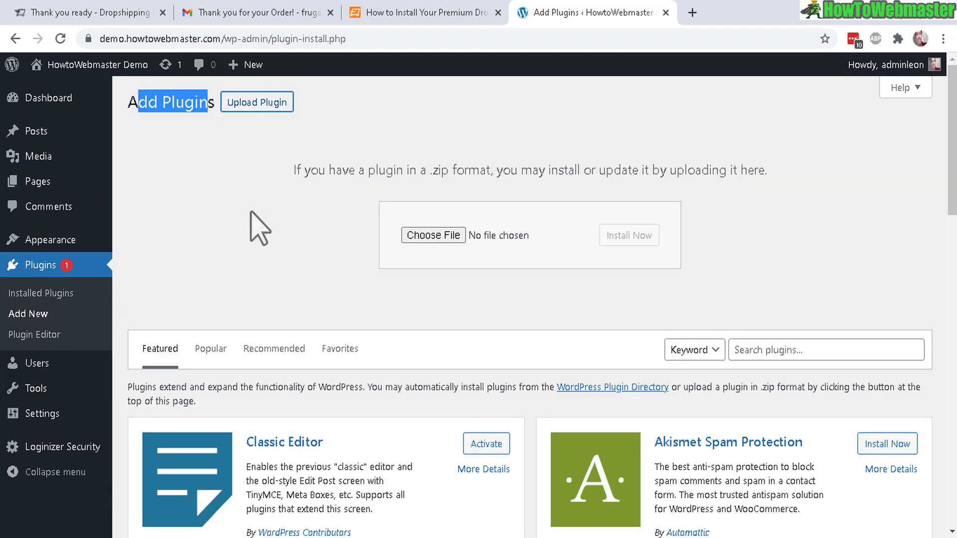
pyautogui.click(270, 227)
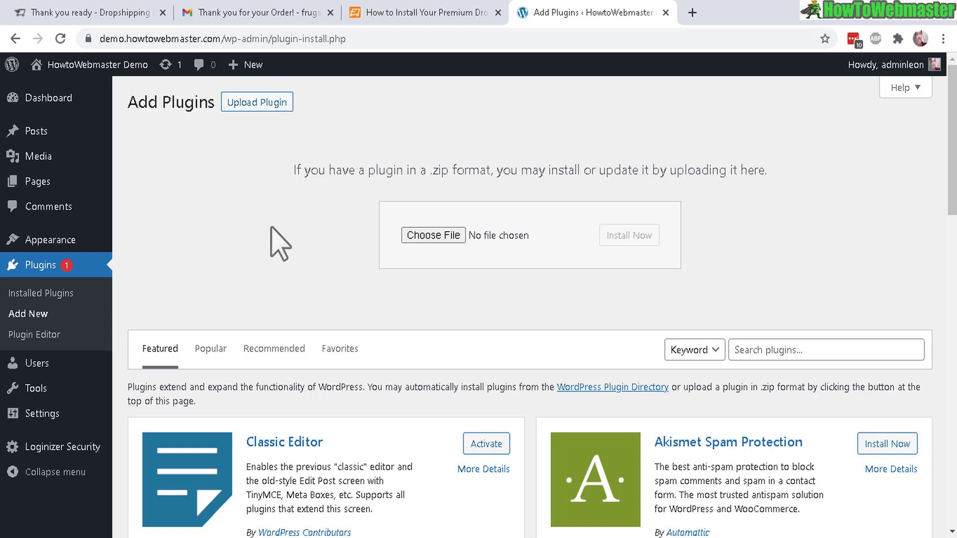
# Choose premiumreplica_ion72_0.4.0.zip from the Premium Dropshipping Store Plugins folder as the plugin file to upload.
pyautogui.click(456, 239)
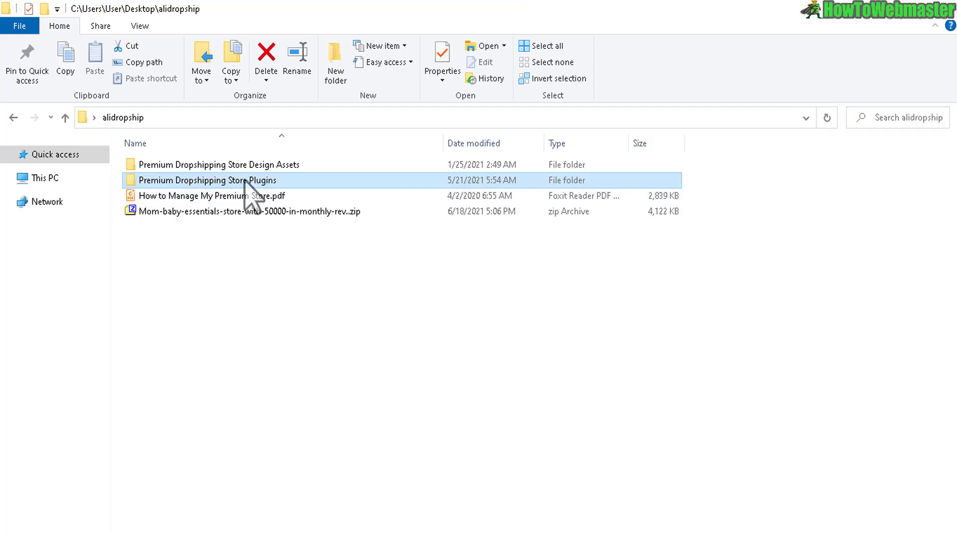
pyautogui.doubleClick(245, 182)
pyautogui.click(233, 183)
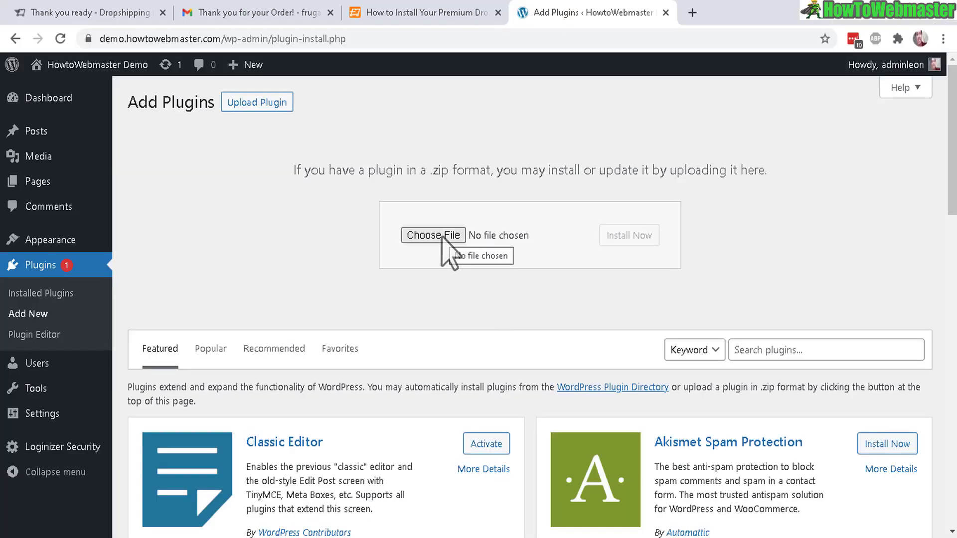
pyautogui.click(441, 238)
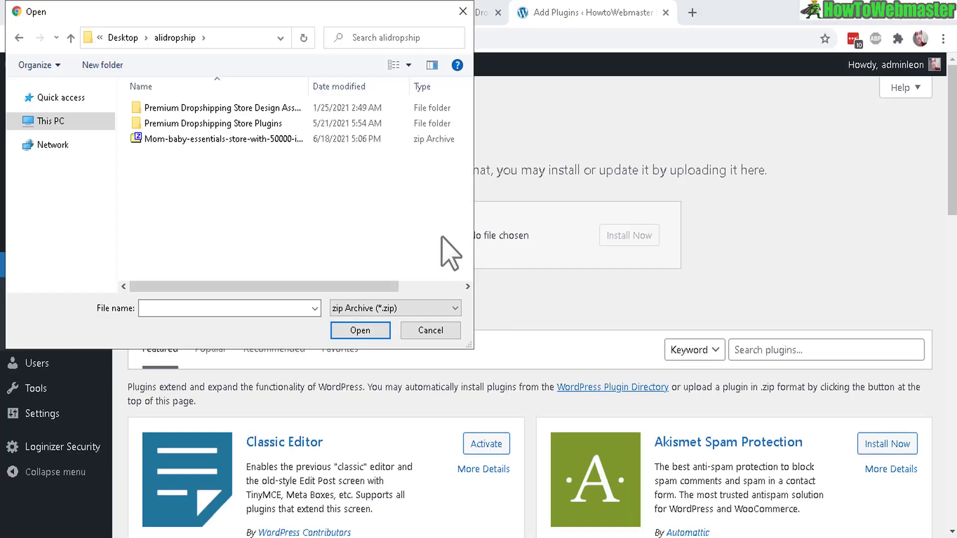
pyautogui.doubleClick(255, 123)
pyautogui.click(254, 124)
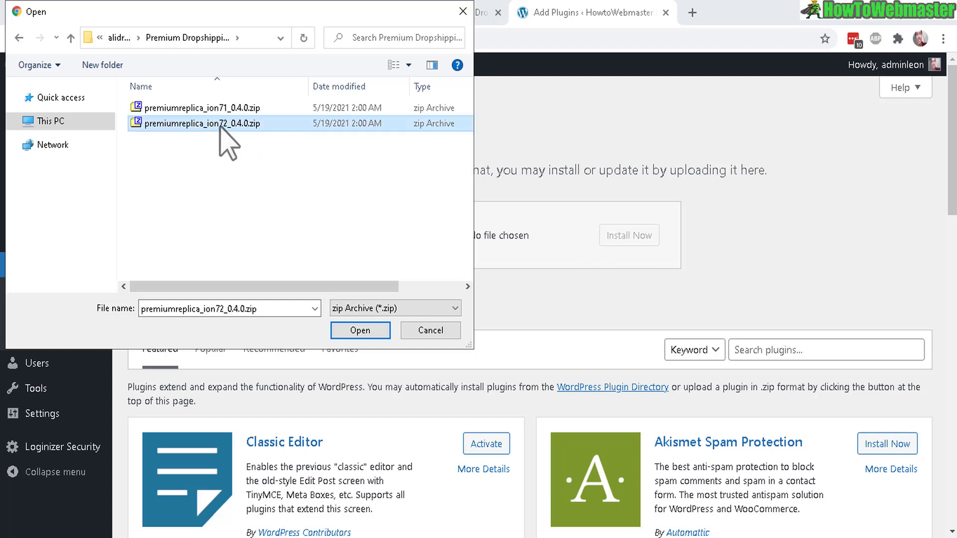
pyautogui.click(361, 331)
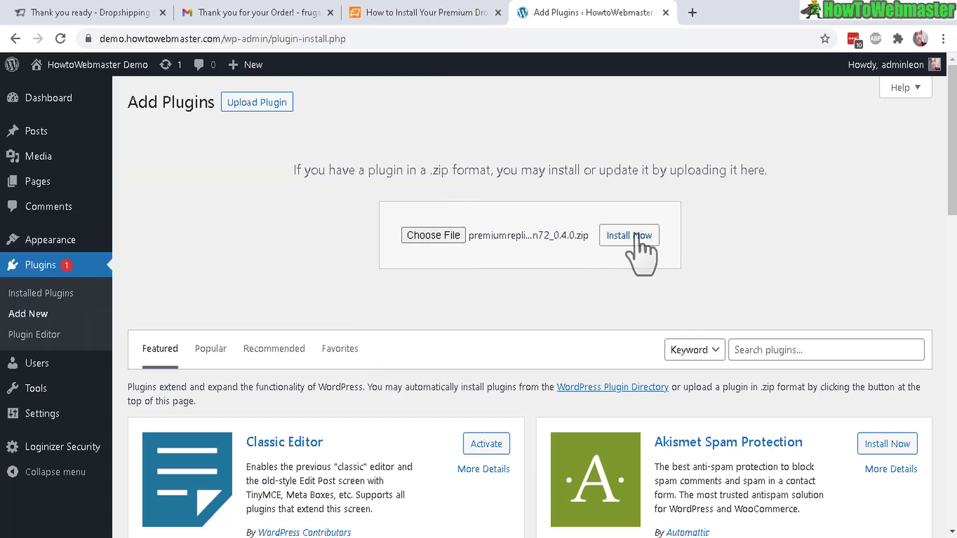
# Install the uploaded premiumreplica_ion72_0.4.0.zip plugin and activate it.
pyautogui.click(639, 238)
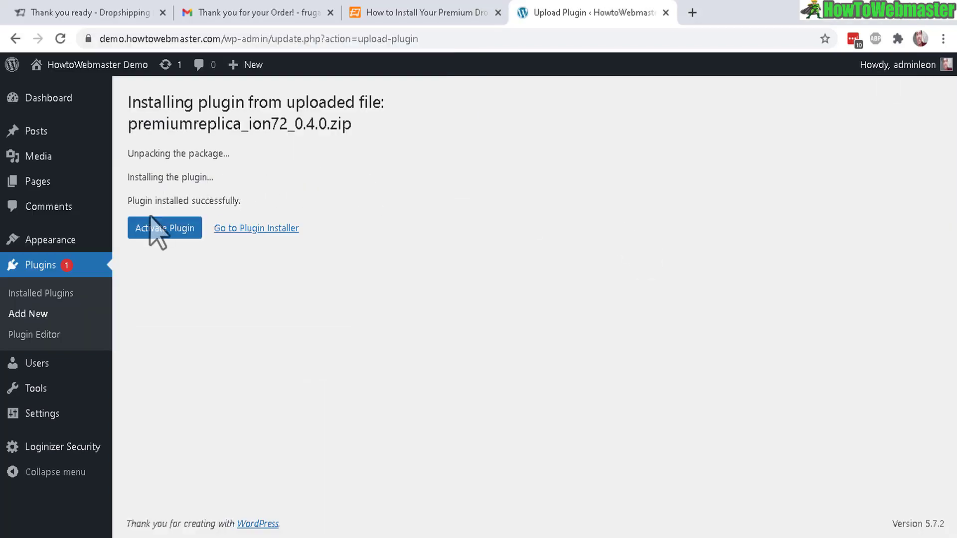
pyautogui.click(154, 231)
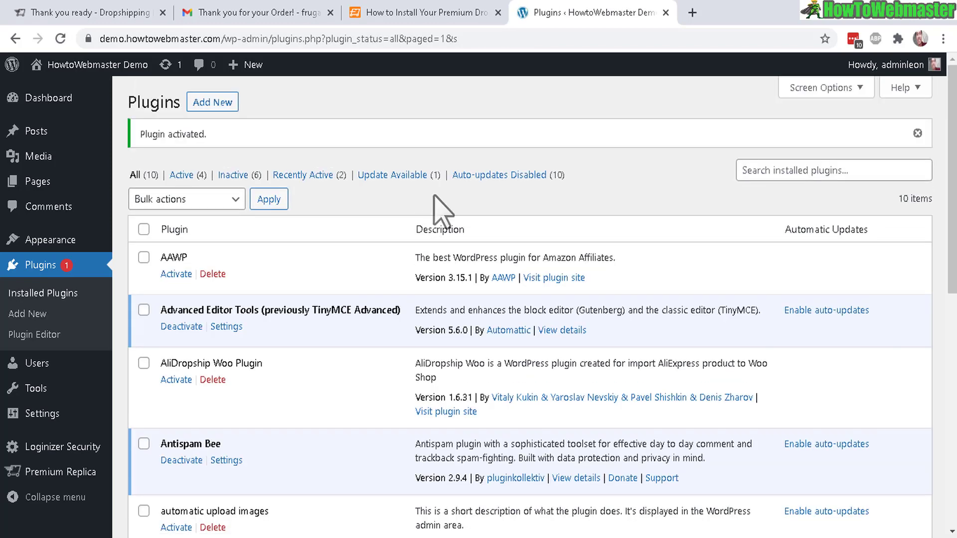
pyautogui.moveTo(210, 133); pyautogui.dragTo(136, 134)
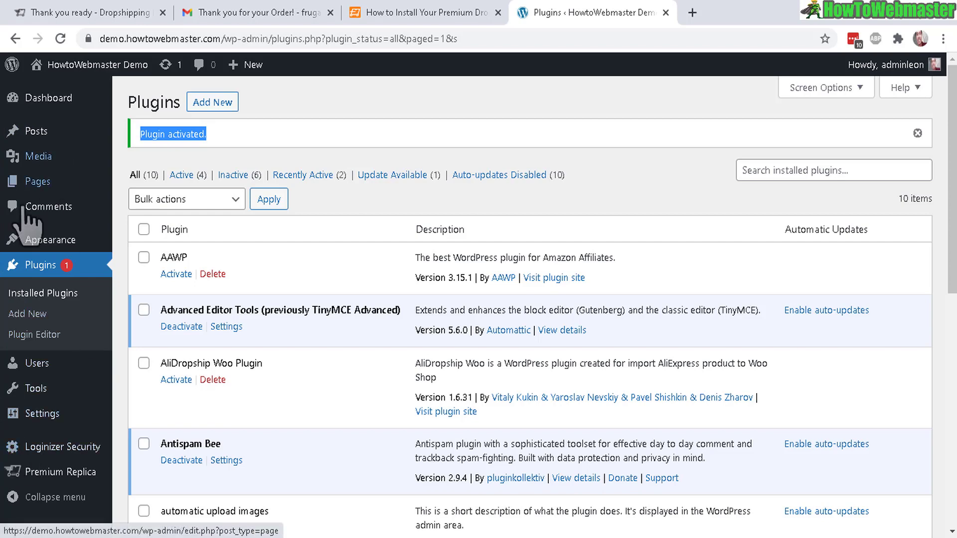
# Open Premium Replica's API Keys page and consult the order email and Step 11 of the installation guide about the required keys.
pyautogui.moveTo(56, 473)
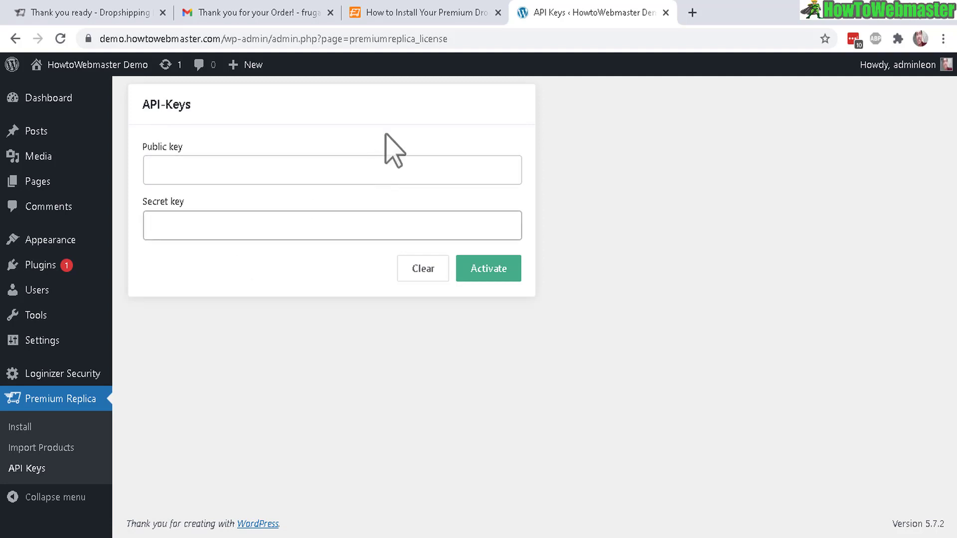
pyautogui.click(264, 15)
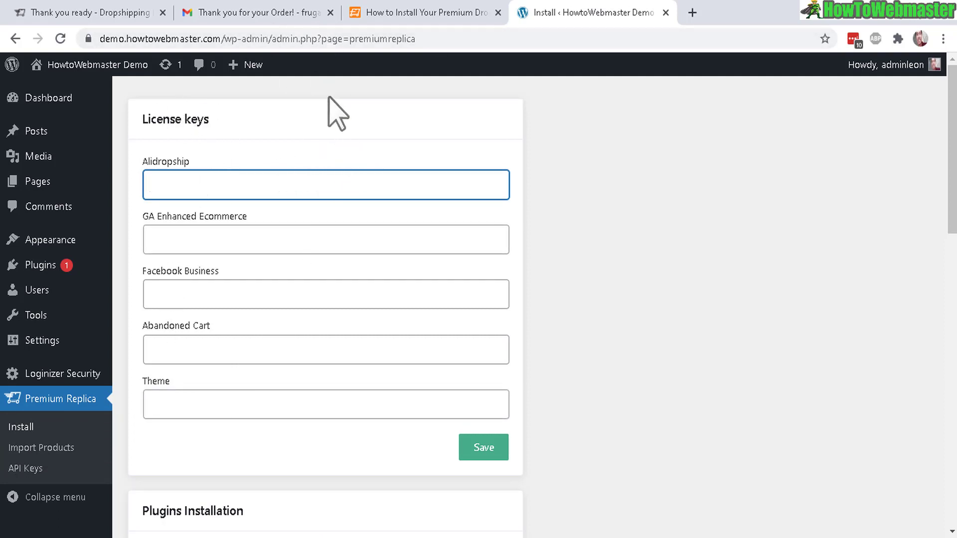
pyautogui.hotkey('ctrl', 'shift', 'Tab')
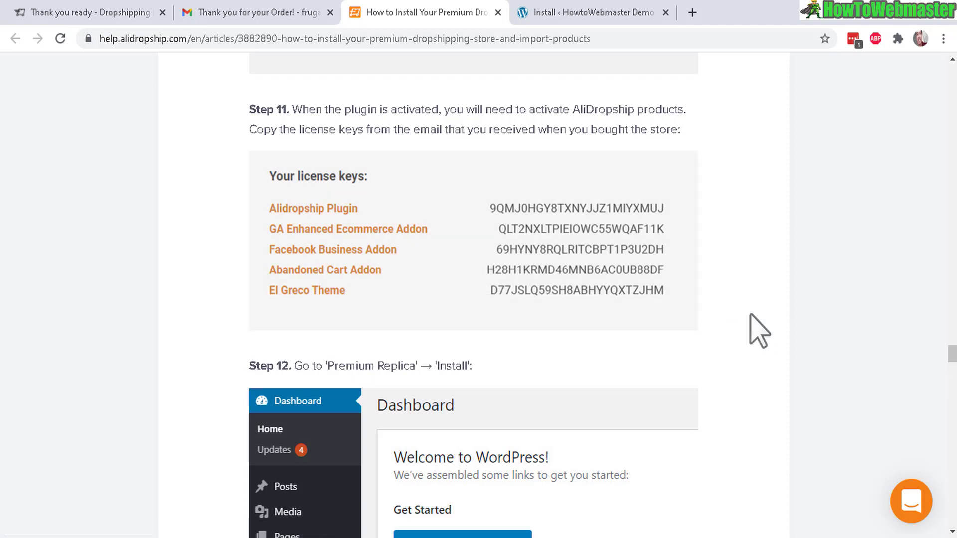
pyautogui.hotkey('ctrl', 'Tab')
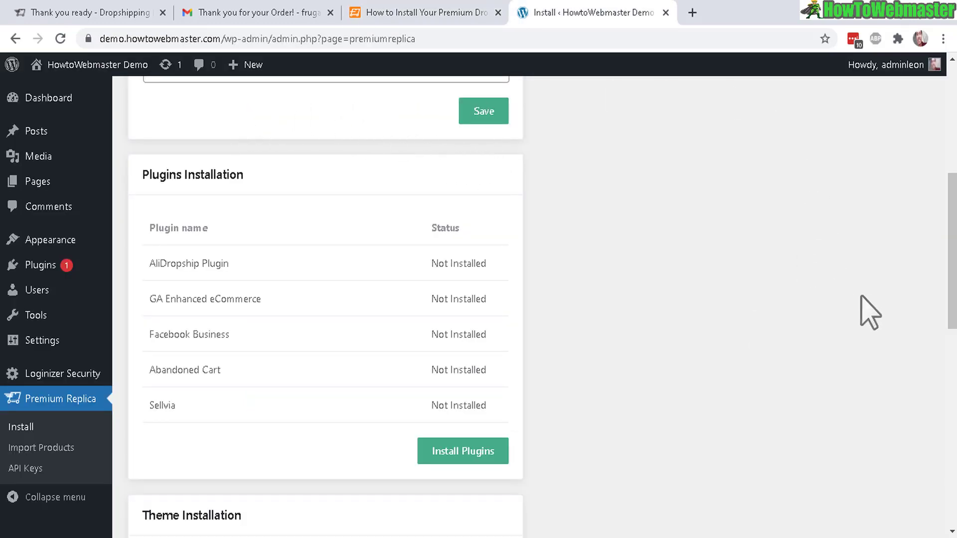
# Install the AliDropship, GA Enhanced eCommerce, Facebook Business, Abandoned Cart and Sellvia plugins through Premium Replica's Plugins Installation section.
pyautogui.scroll(-2, 869, 312)
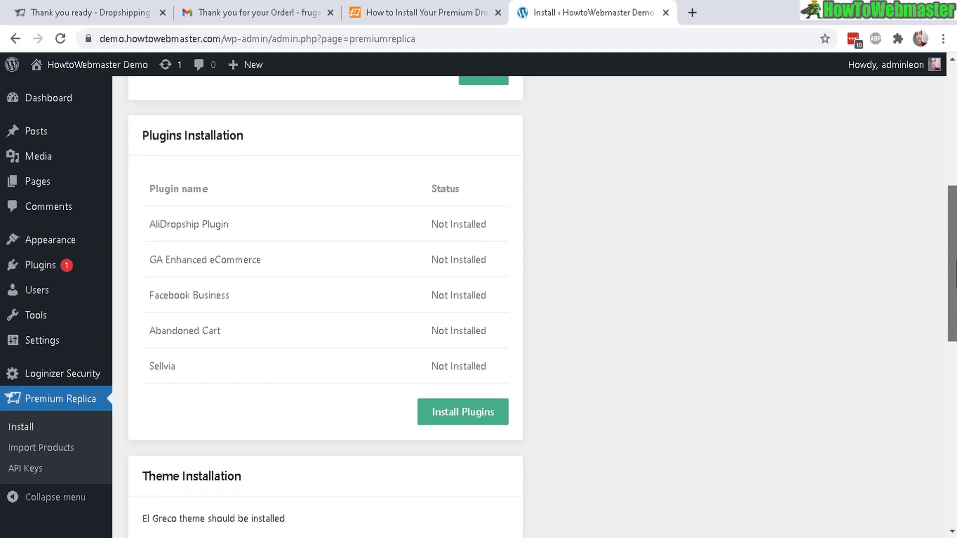
pyautogui.moveTo(955, 264); pyautogui.dragTo(955, 265)
pyautogui.moveTo(155, 132); pyautogui.dragTo(244, 133)
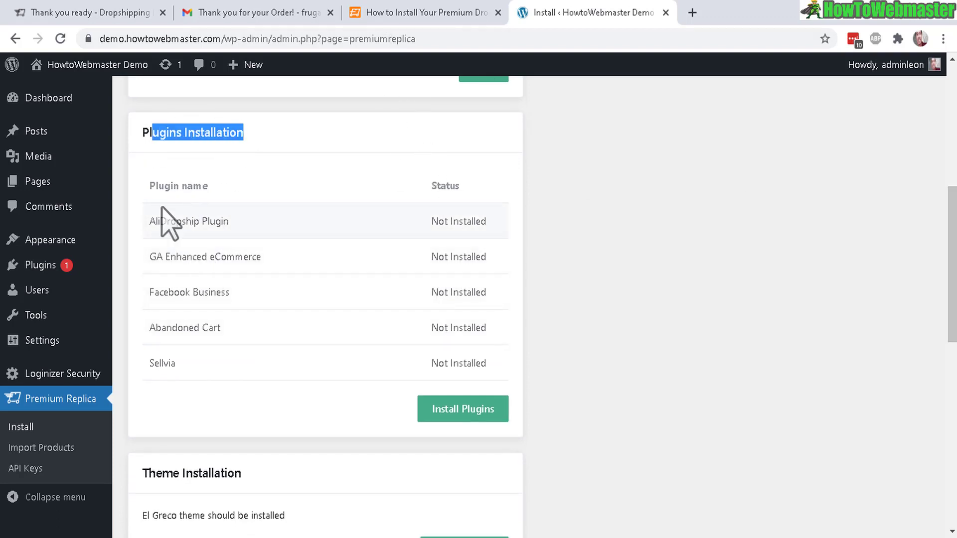
pyautogui.click(464, 409)
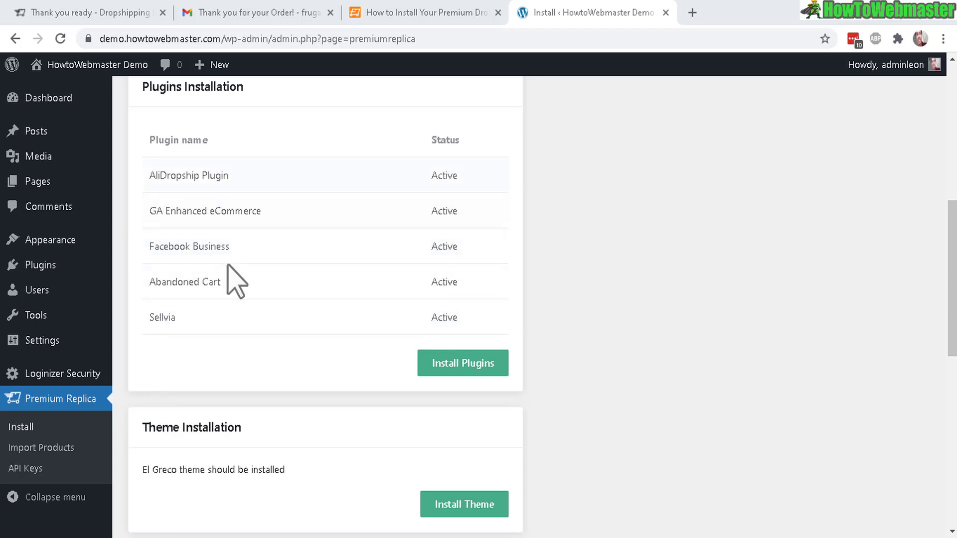
# Install the El Greco theme through Premium Replica's Theme Installation section.
pyautogui.moveTo(952, 279); pyautogui.dragTo(953, 352)
pyautogui.scroll(-1, 379, 240)
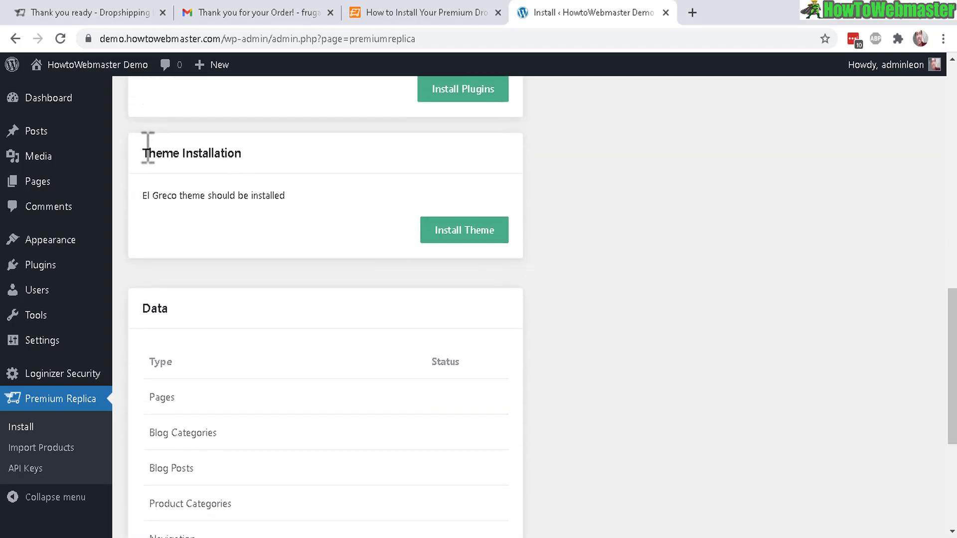
pyautogui.click(485, 244)
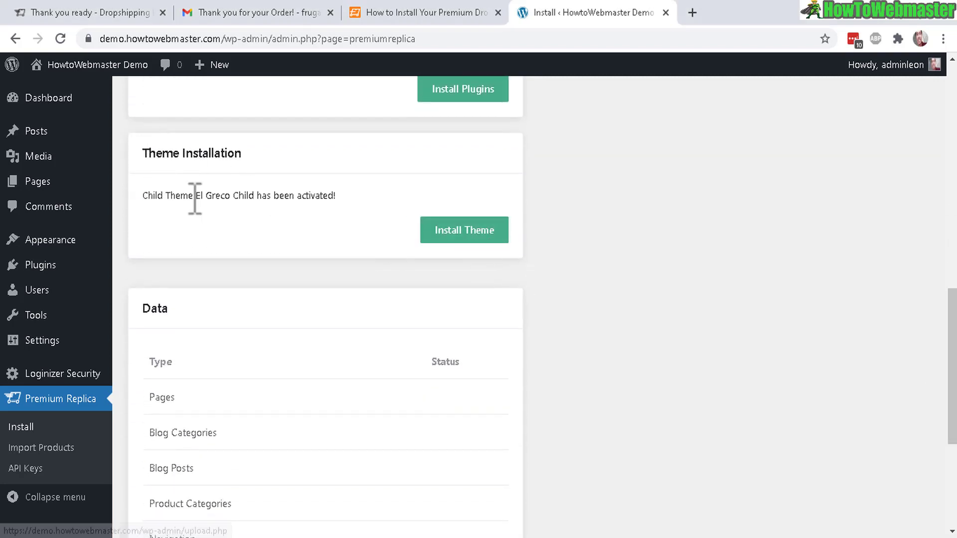
pyautogui.moveTo(180, 195); pyautogui.dragTo(340, 195)
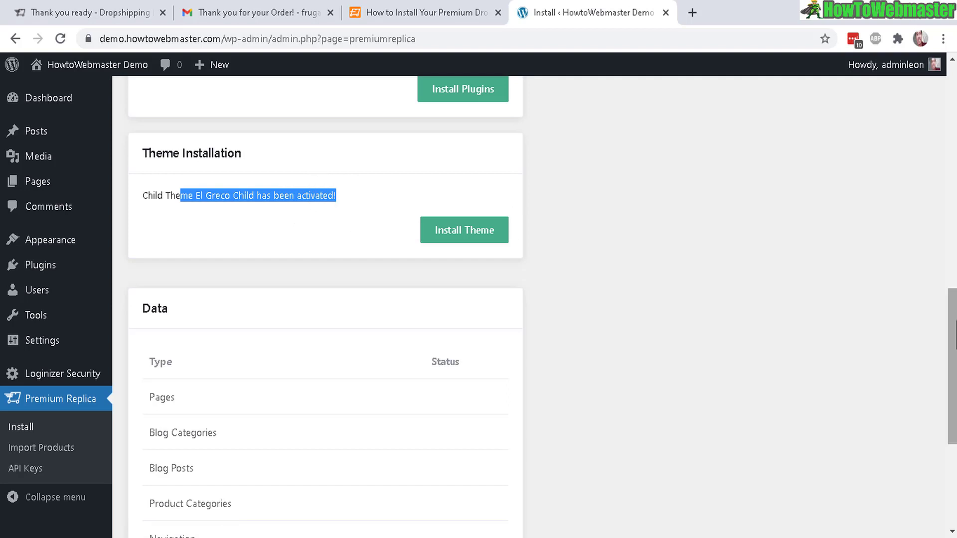
# Review the warning about existing content and import the store's pages, blog content, product categories, navigation and settings through Premium Replica's Data section.
pyautogui.scroll(-4, 379, 299)
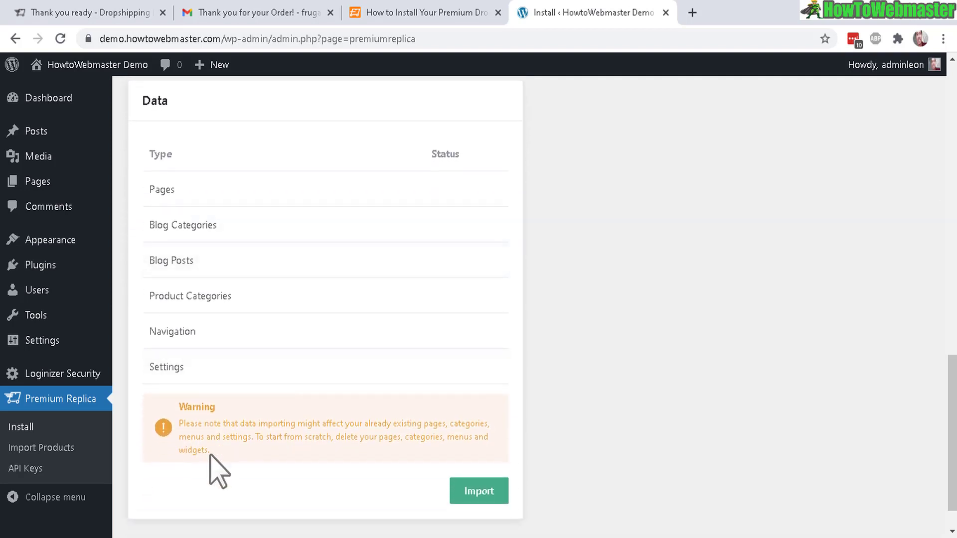
pyautogui.moveTo(182, 414); pyautogui.dragTo(342, 450)
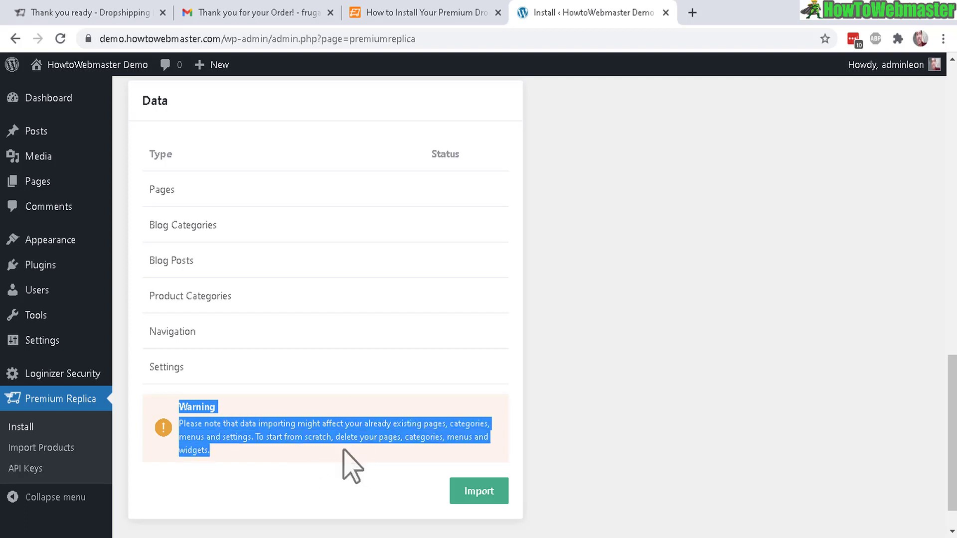
pyautogui.click(489, 431)
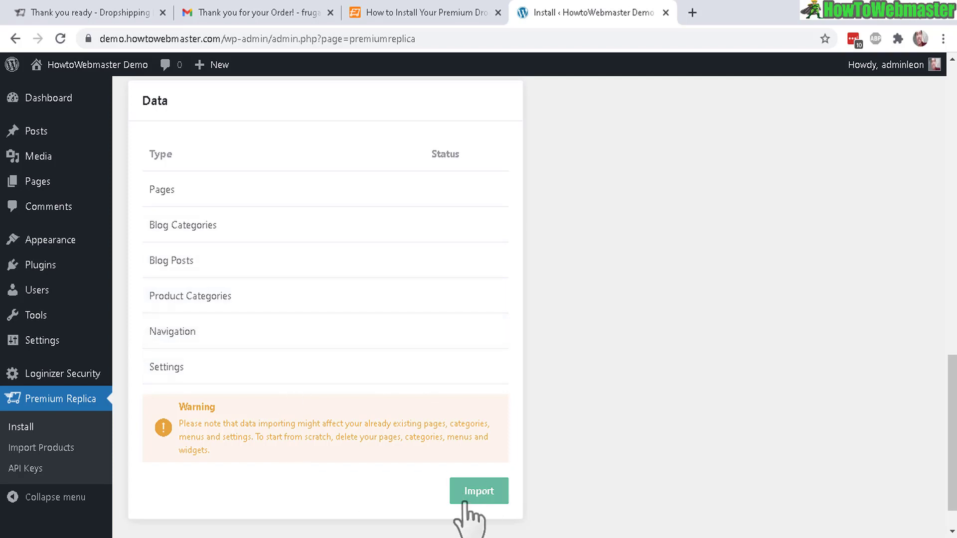
pyautogui.click(479, 492)
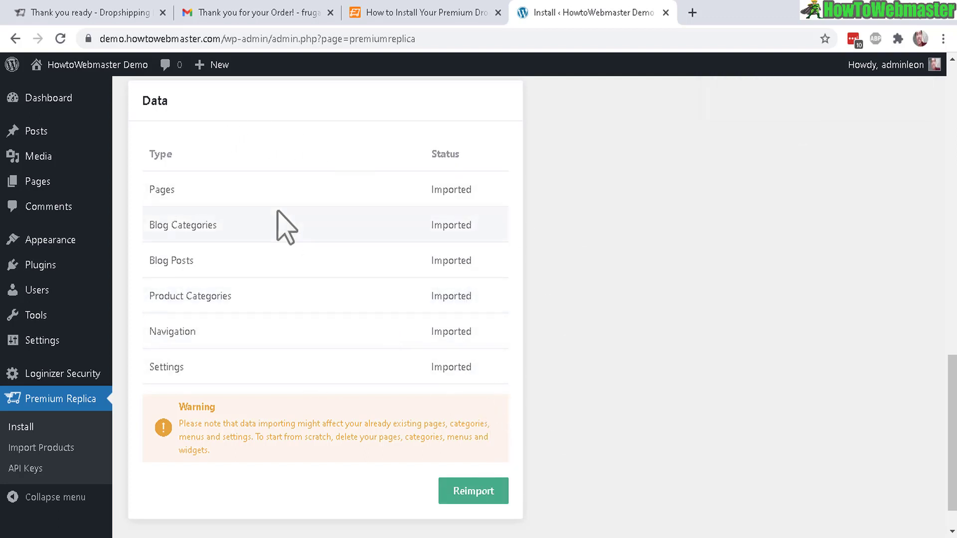
# Open the live site in a new browser tab and look over the homepage from the banner to the footer.
pyautogui.moveTo(73, 70)
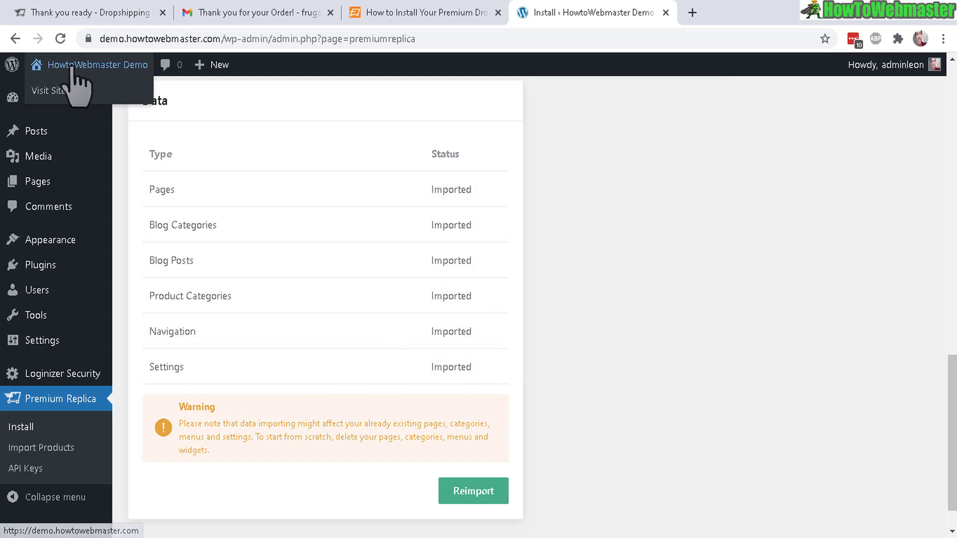
pyautogui.rightClick(51, 90)
pyautogui.click(75, 97)
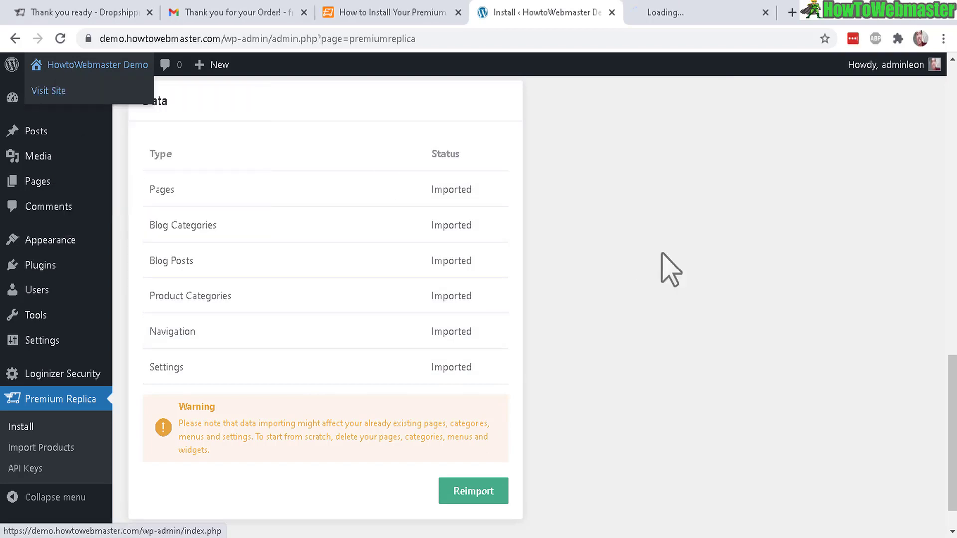
pyautogui.click(682, 15)
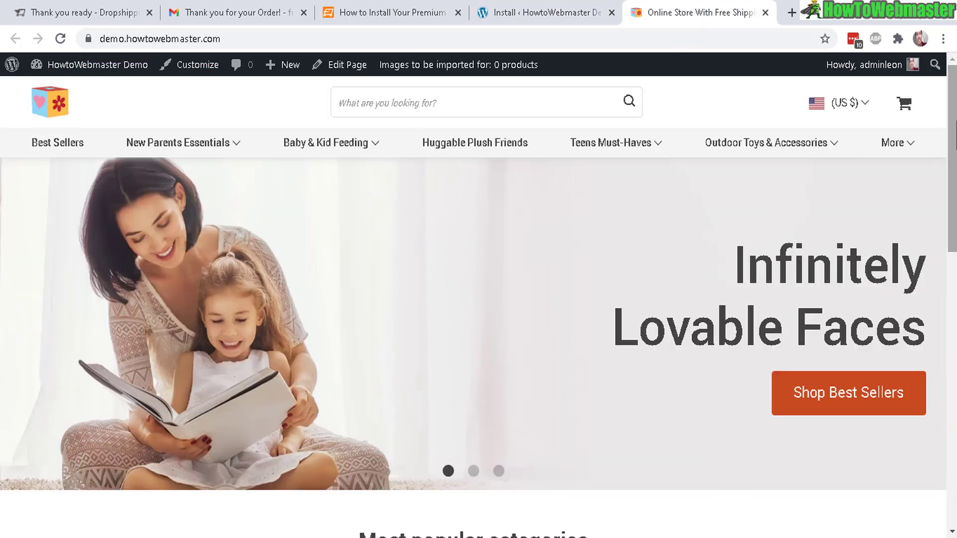
pyautogui.scroll(-15, 479, 332)
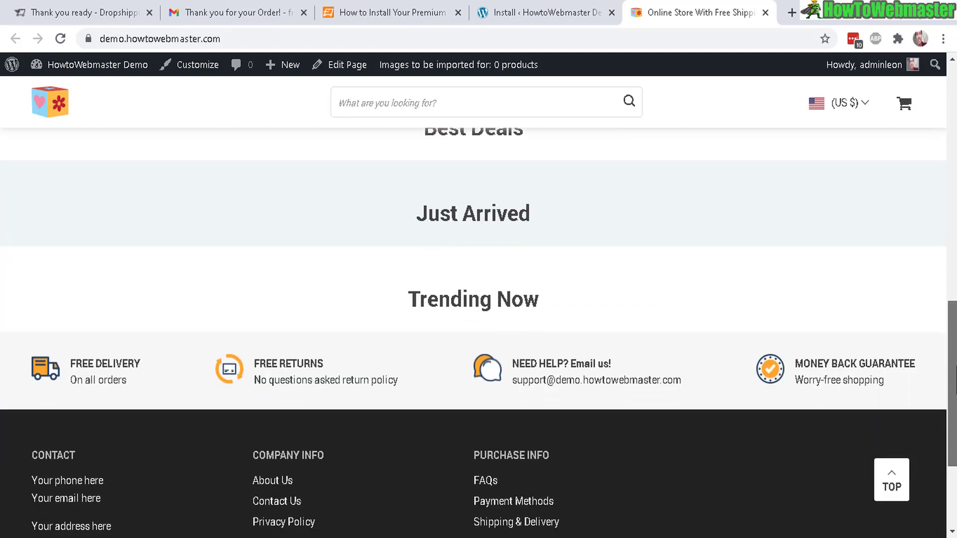
pyautogui.scroll(10, 476, 203)
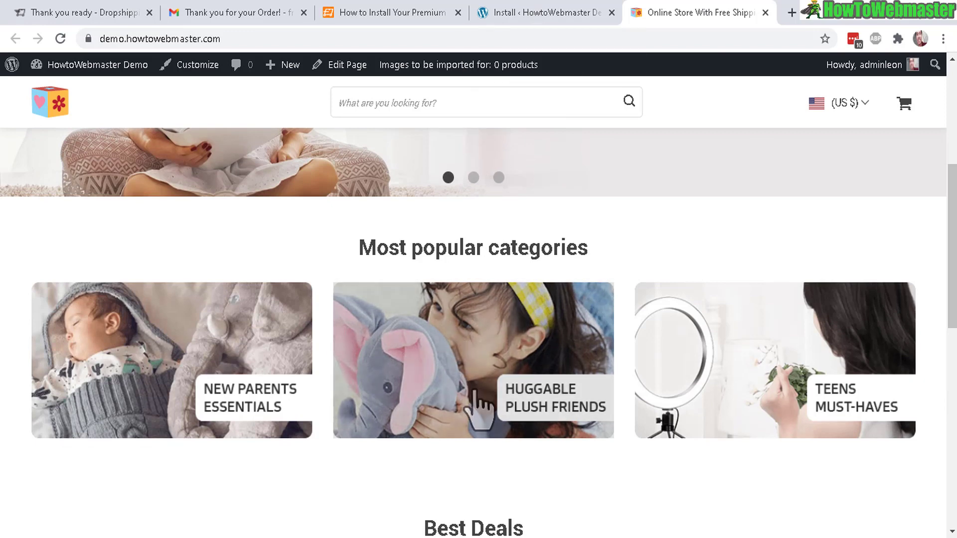
# Start importing the store's products on Premium Replica's Import Products page and check the image and review import progress.
pyautogui.click(506, 14)
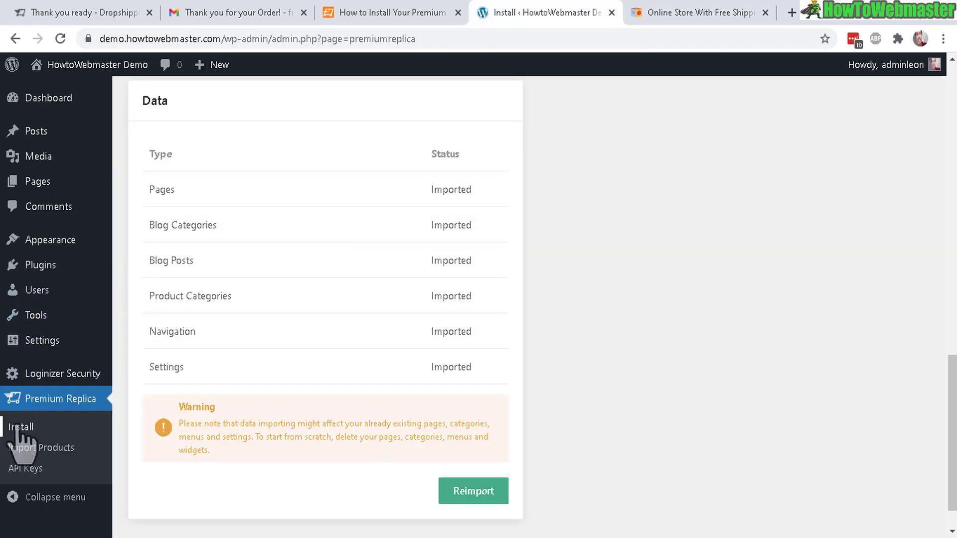
pyautogui.click(18, 449)
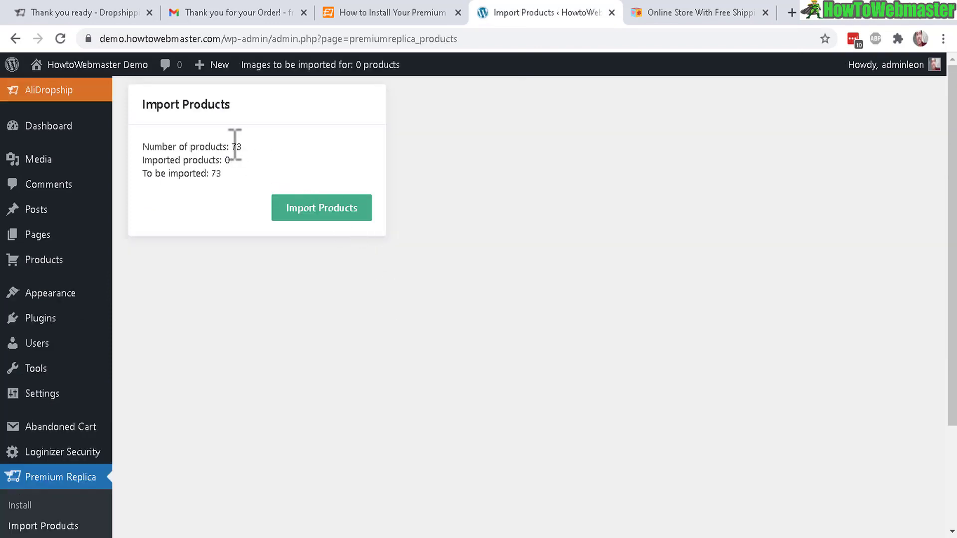
pyautogui.doubleClick(238, 147)
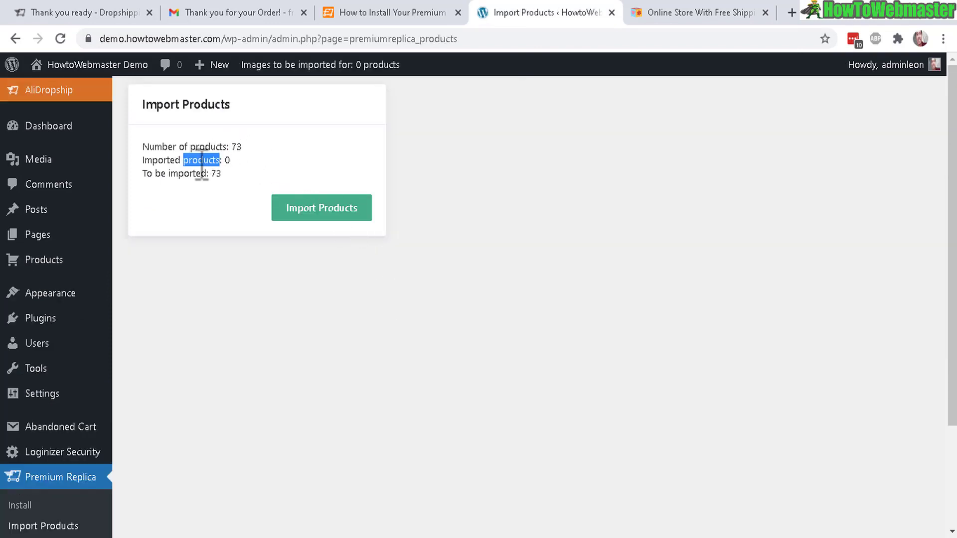
pyautogui.click(340, 210)
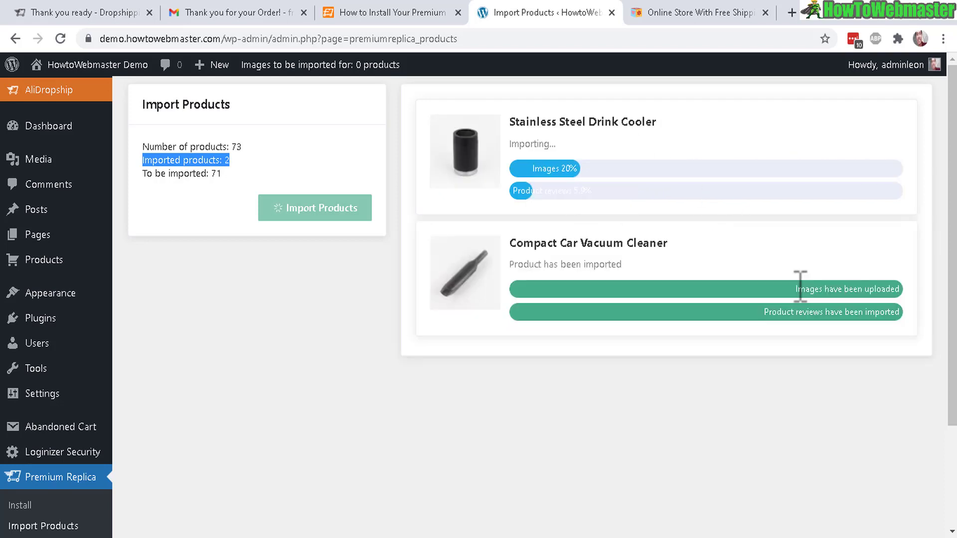
pyautogui.moveTo(797, 289); pyautogui.dragTo(903, 290)
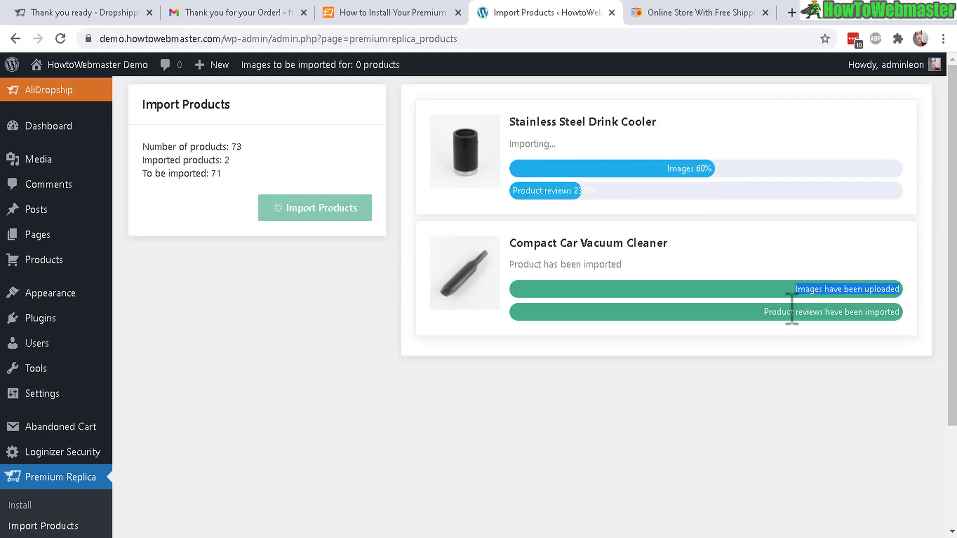
pyautogui.moveTo(782, 312); pyautogui.dragTo(910, 319)
# Open the imported Compact Car Vacuum Cleaner in the storefront and examine its price, options, description and customer reviews.
pyautogui.click(694, 13)
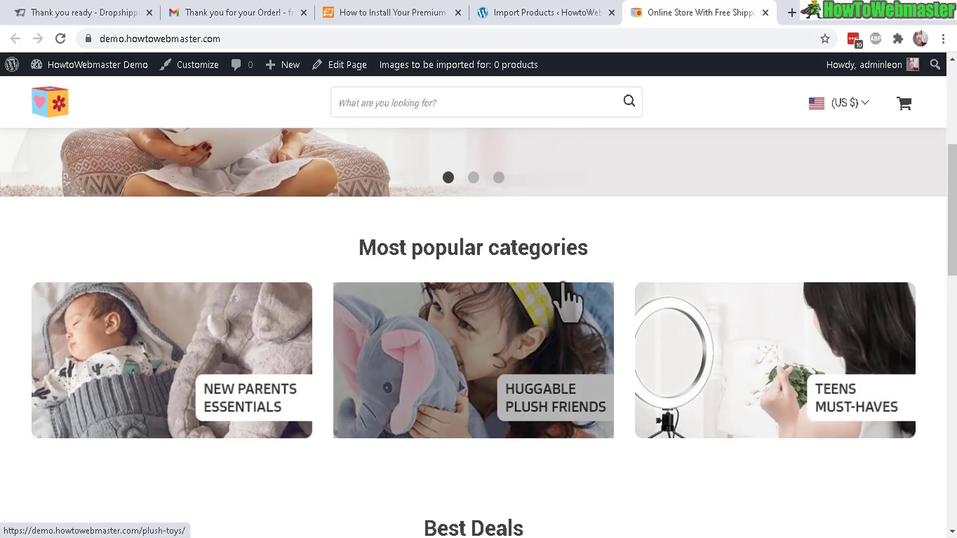
pyautogui.moveTo(951, 210); pyautogui.dragTo(948, 324)
pyautogui.click(138, 299)
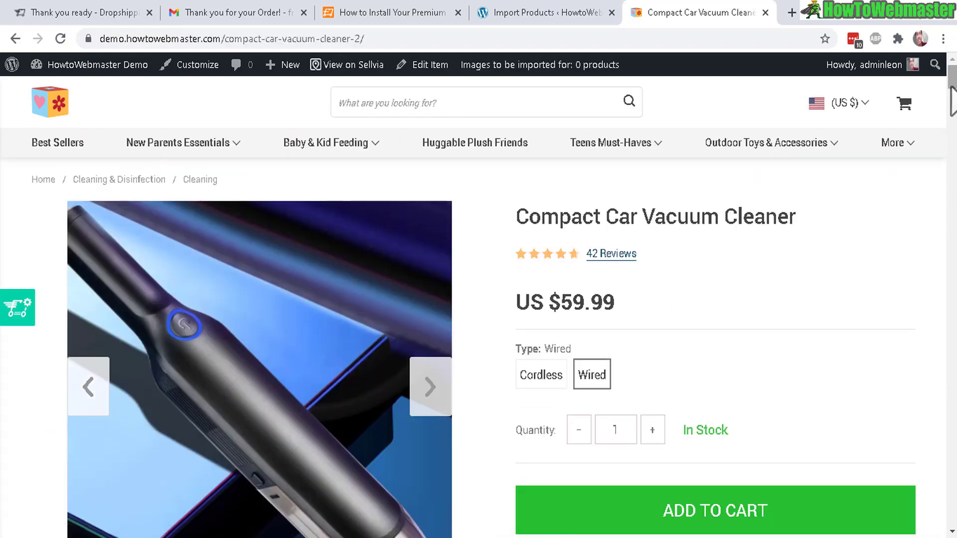
pyautogui.scroll(-1, 289, 320)
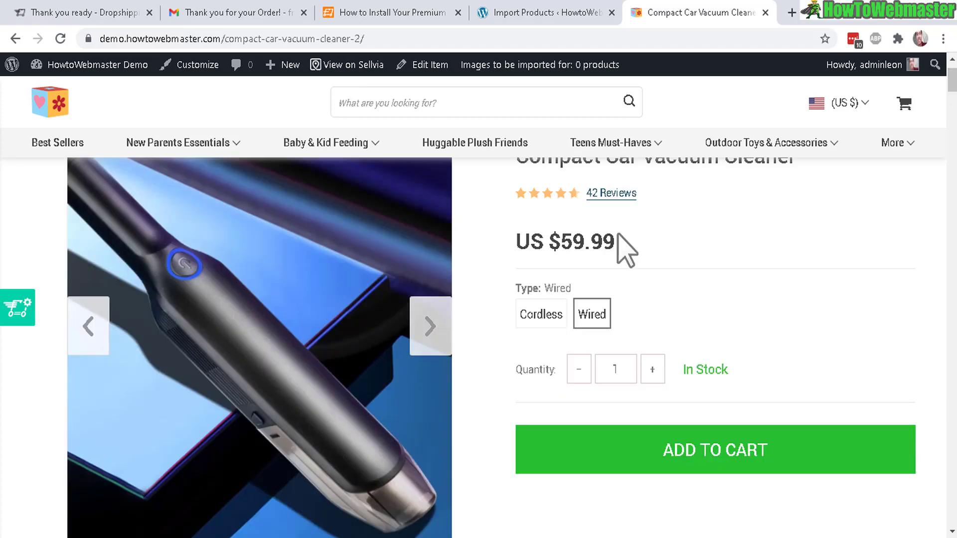
pyautogui.click(620, 192)
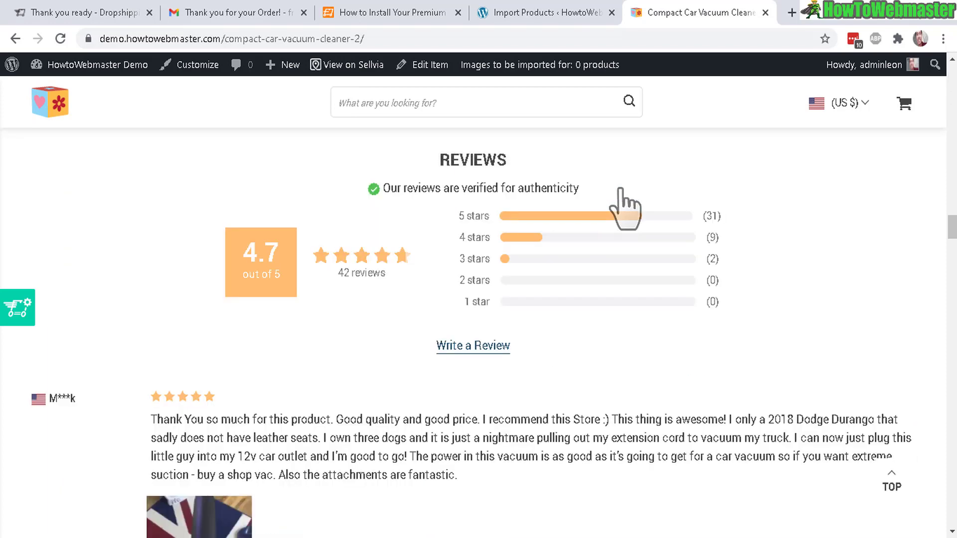
pyautogui.moveTo(953, 239); pyautogui.dragTo(954, 187)
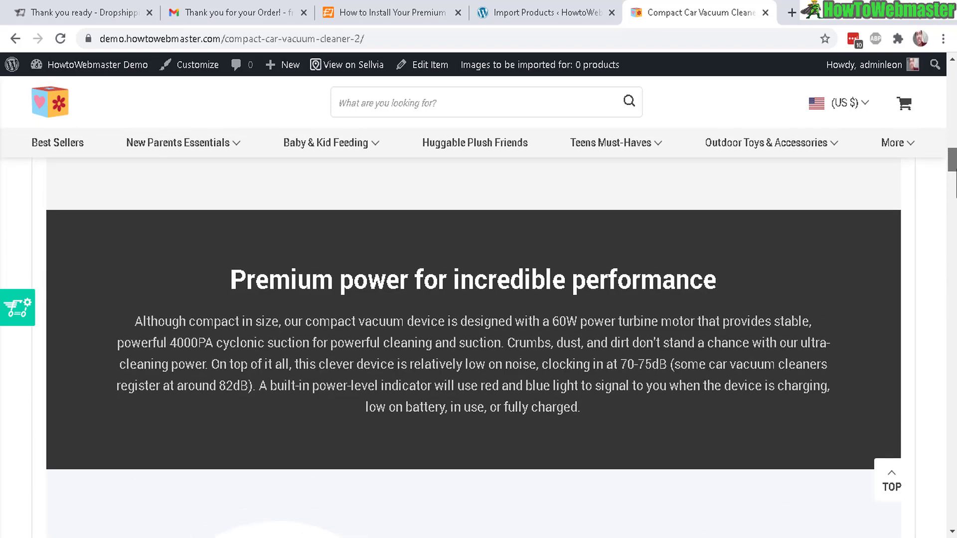
pyautogui.scroll(2, 479, 329)
pyautogui.scroll(-9, 478, 329)
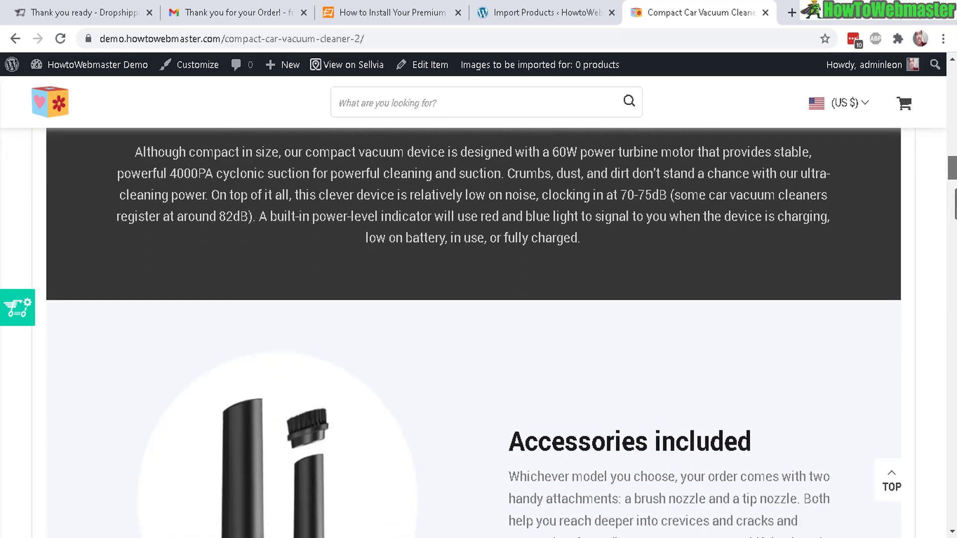
pyautogui.scroll(-15, 479, 329)
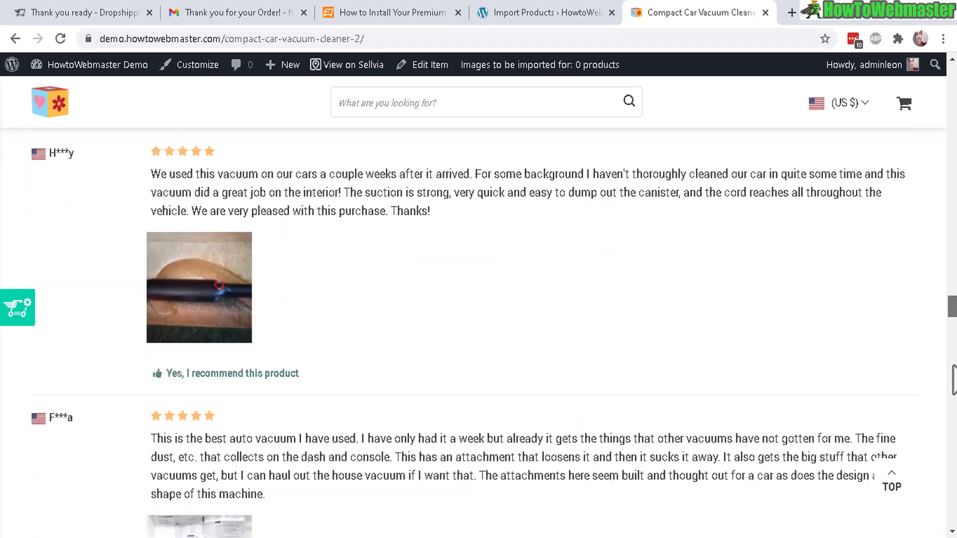
pyautogui.scroll(-10, 479, 329)
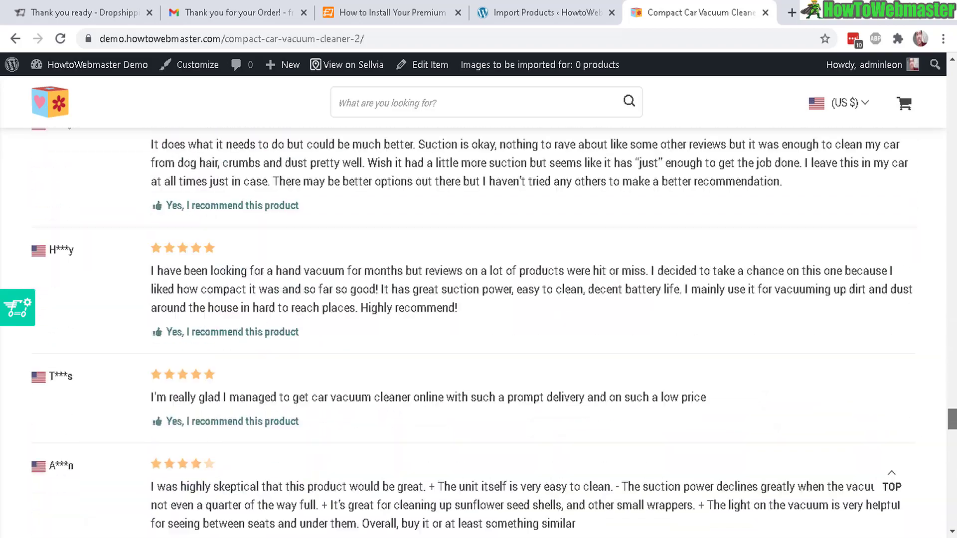
pyautogui.scroll(-8, 478, 329)
pyautogui.moveTo(953, 492); pyautogui.dragTo(953, 75)
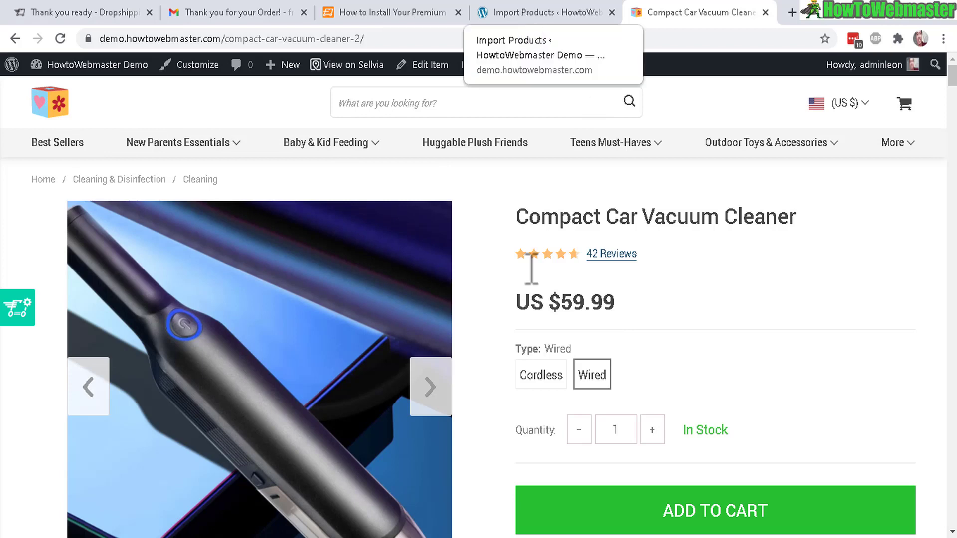
# Check the product import progress and open the theme's General customization page in a new browser tab.
pyautogui.click(540, 15)
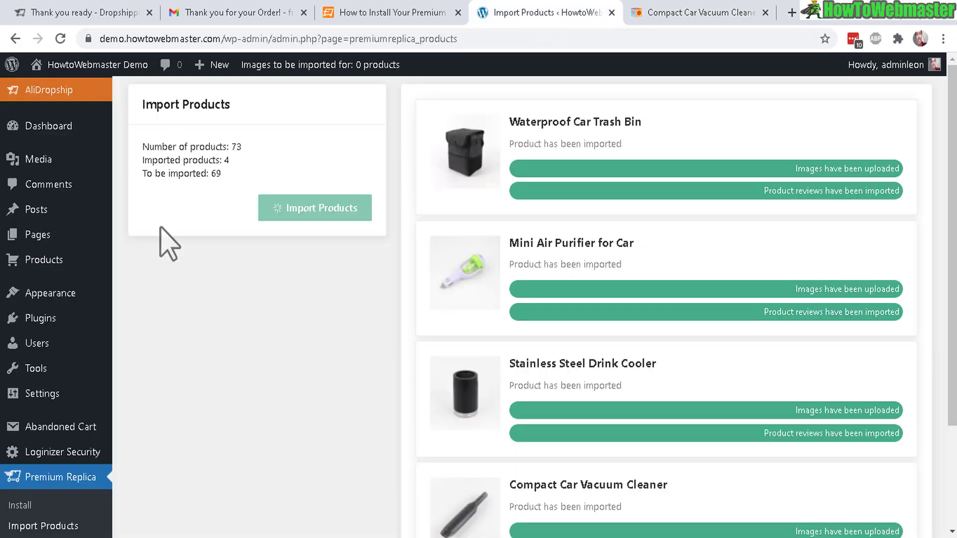
pyautogui.moveTo(9, 295)
pyautogui.scroll(-5, 199, 110)
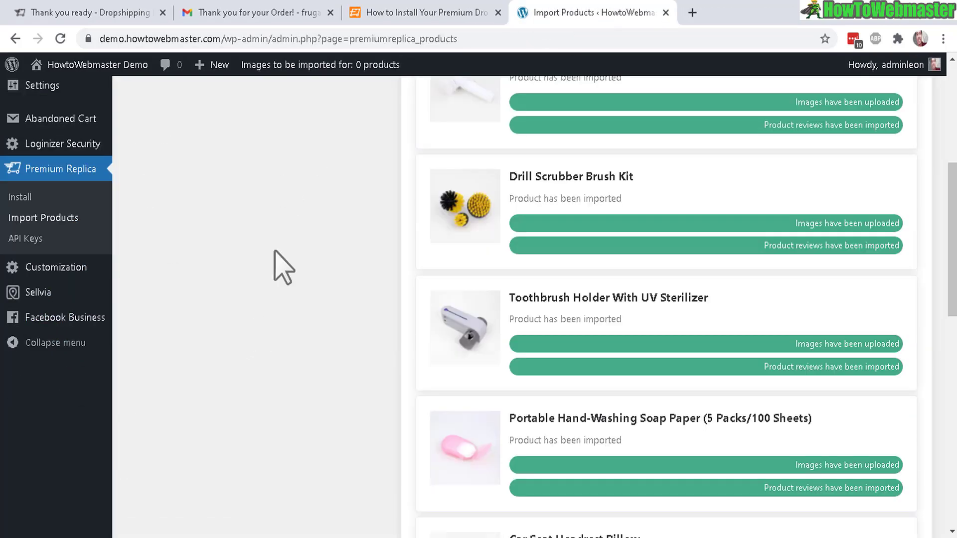
pyautogui.moveTo(64, 270)
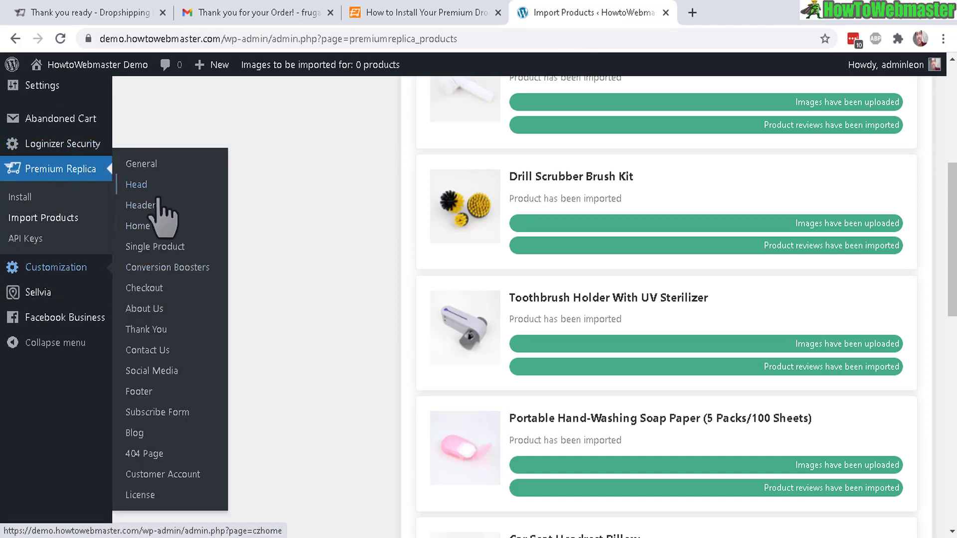
pyautogui.rightClick(145, 166)
pyautogui.click(179, 175)
pyautogui.click(700, 13)
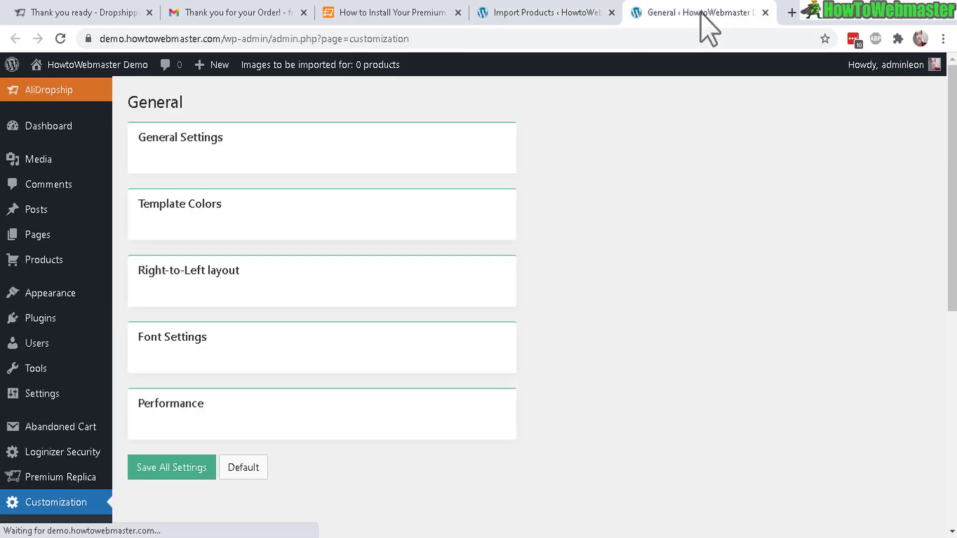
# Examine the General customization options, including the favicon, checkout and display switches, template colors, right-to-left layout and font settings.
pyautogui.scroll(-5, 837, 180)
pyautogui.scroll(4, 837, 180)
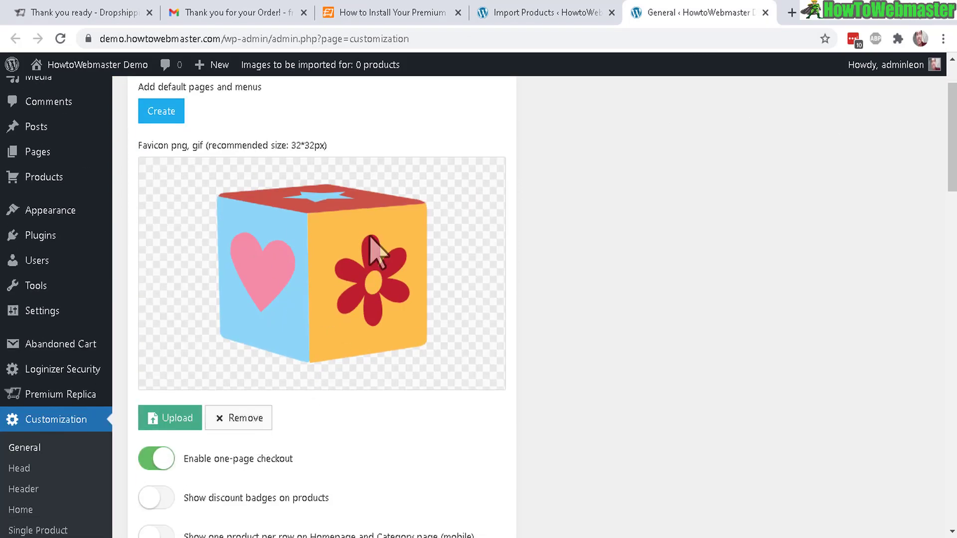
pyautogui.scroll(-6, 378, 209)
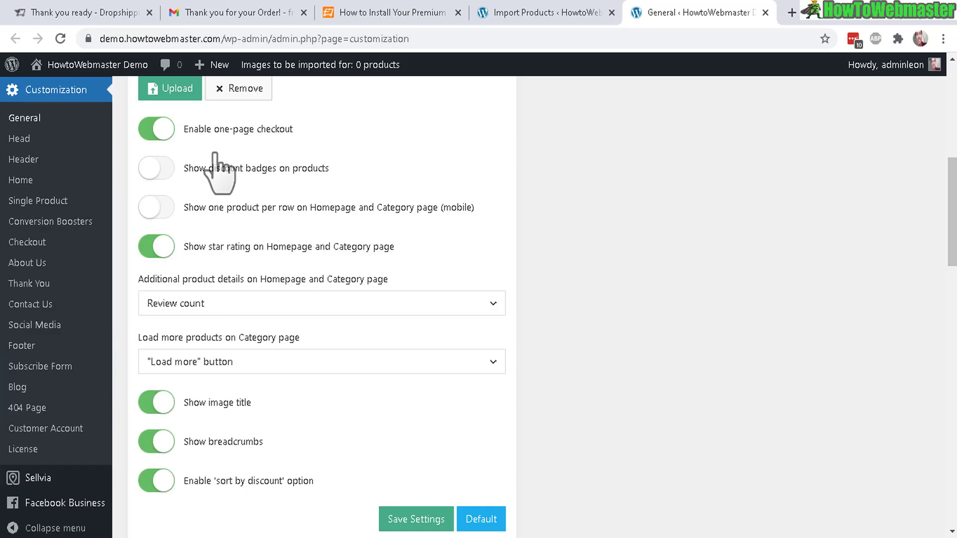
pyautogui.moveTo(951, 227); pyautogui.dragTo(944, 355)
pyautogui.scroll(3, 239, 229)
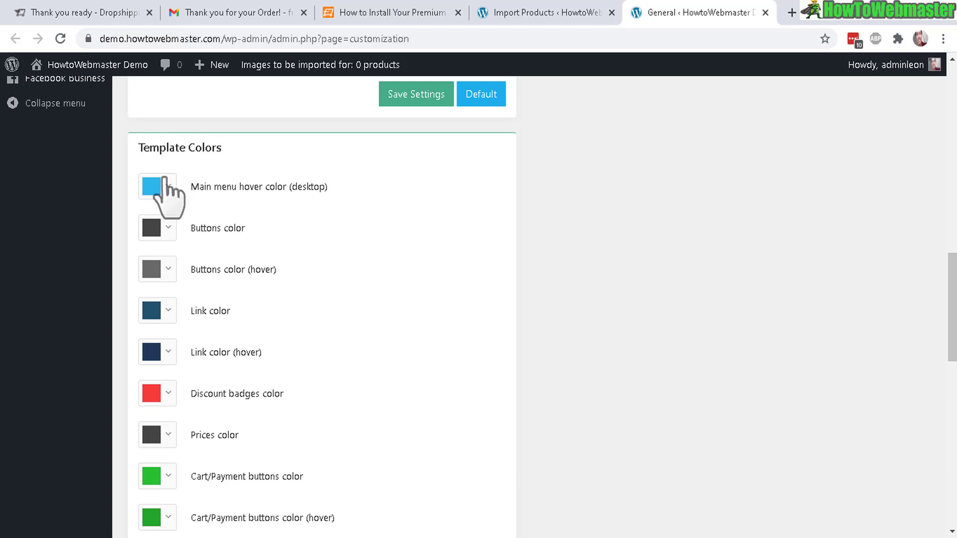
pyautogui.moveTo(952, 307); pyautogui.dragTo(953, 401)
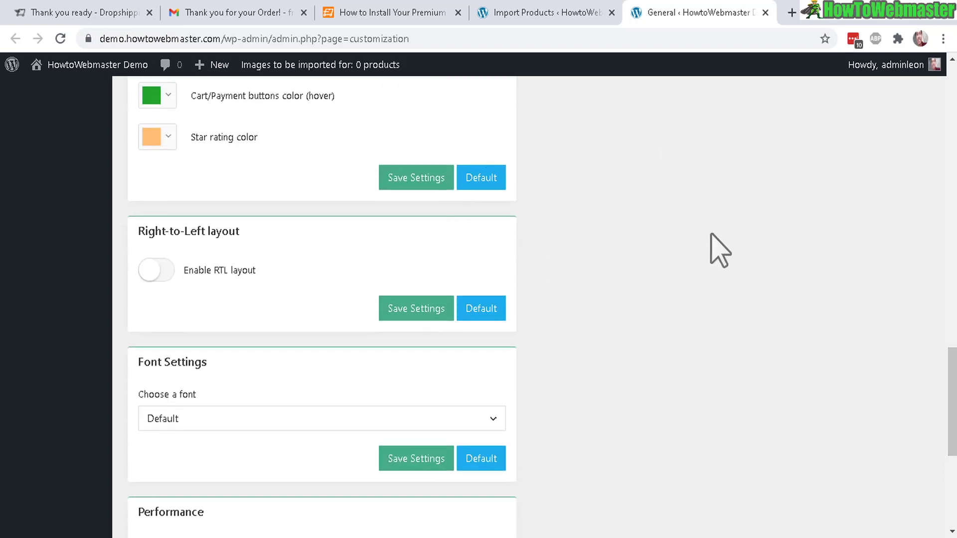
pyautogui.moveTo(952, 413); pyautogui.dragTo(952, 196)
# View the Homepage slider options in the Home customization settings and open the storefront in a new tab to see the slider.
pyautogui.click(16, 306)
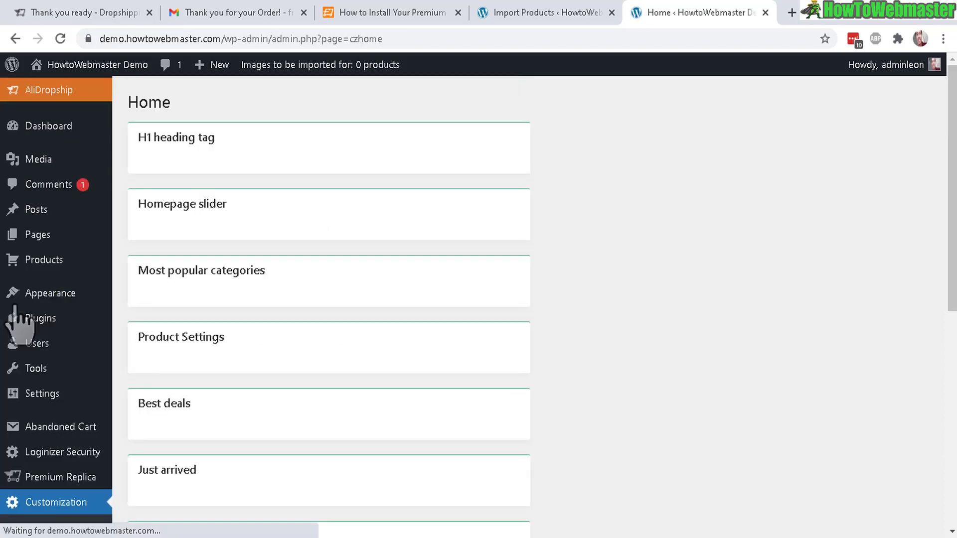
pyautogui.scroll(-5, 227, 172)
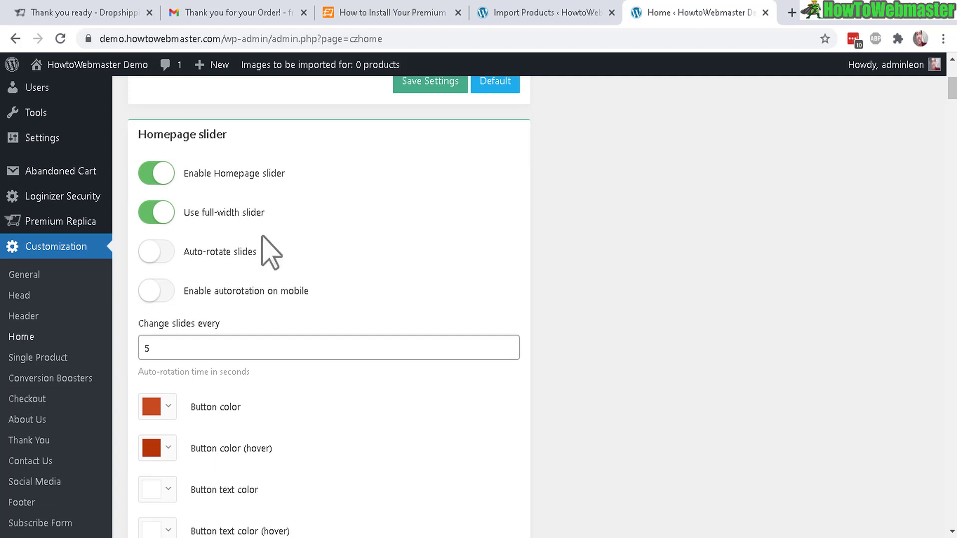
pyautogui.rightClick(58, 85)
pyautogui.click(72, 94)
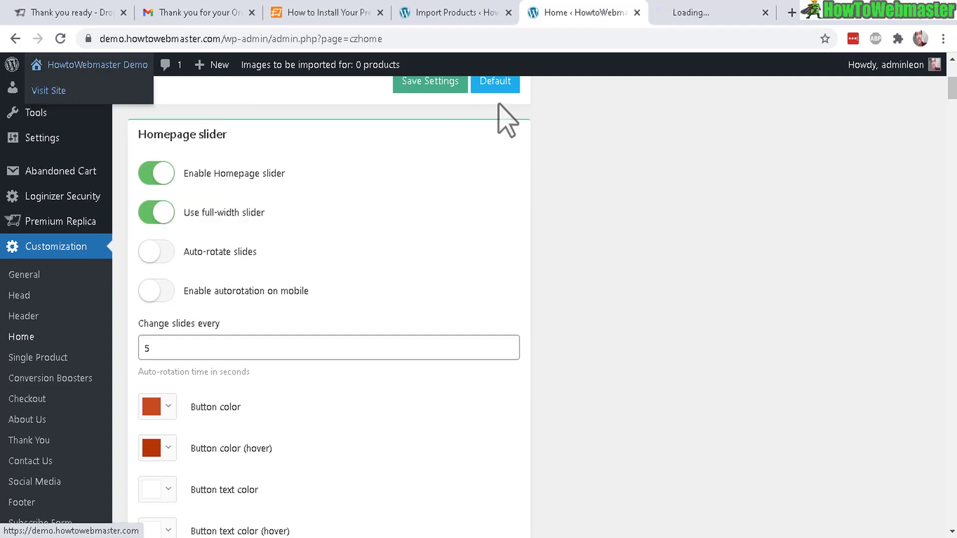
pyautogui.click(663, 14)
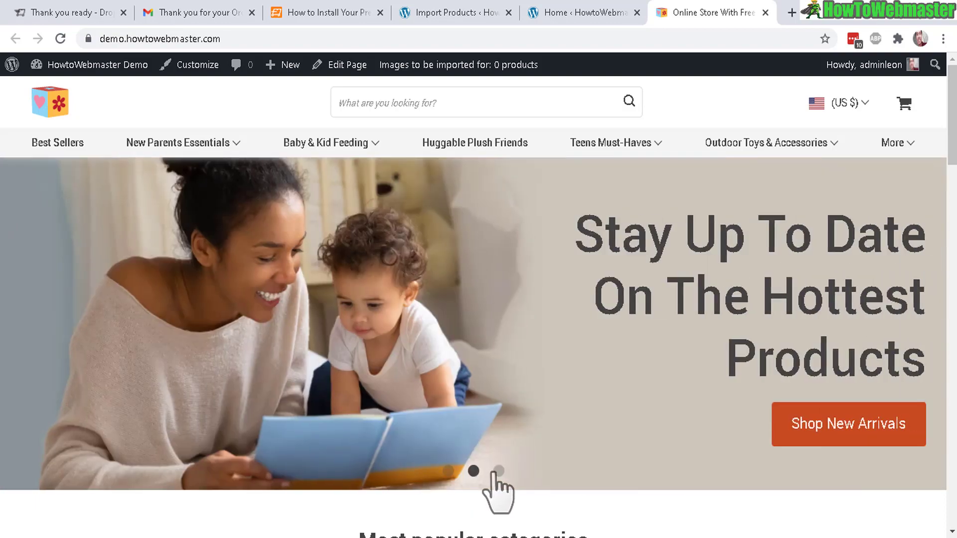
# View the storefront slider's third slide, then review the slider and banner options in the Home customization settings.
pyautogui.click(497, 472)
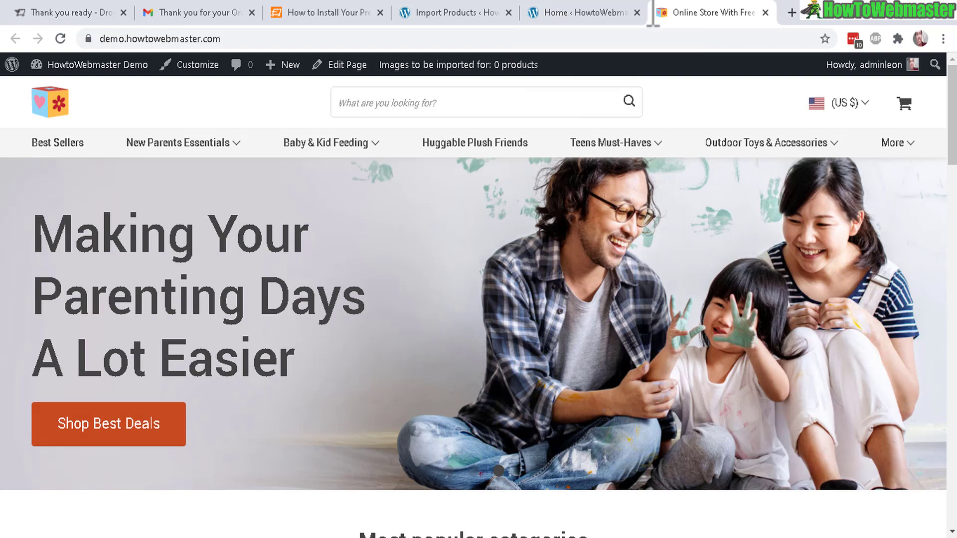
pyautogui.click(585, 21)
pyautogui.scroll(-10, 329, 299)
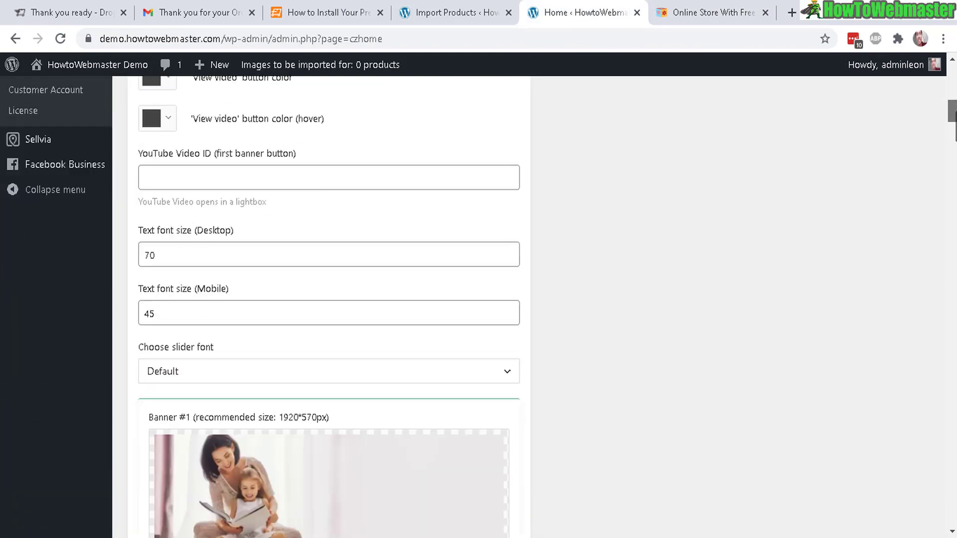
pyautogui.moveTo(951, 137); pyautogui.dragTo(946, 512)
pyautogui.scroll(10, 947, 329)
pyautogui.scroll(15, 947, 329)
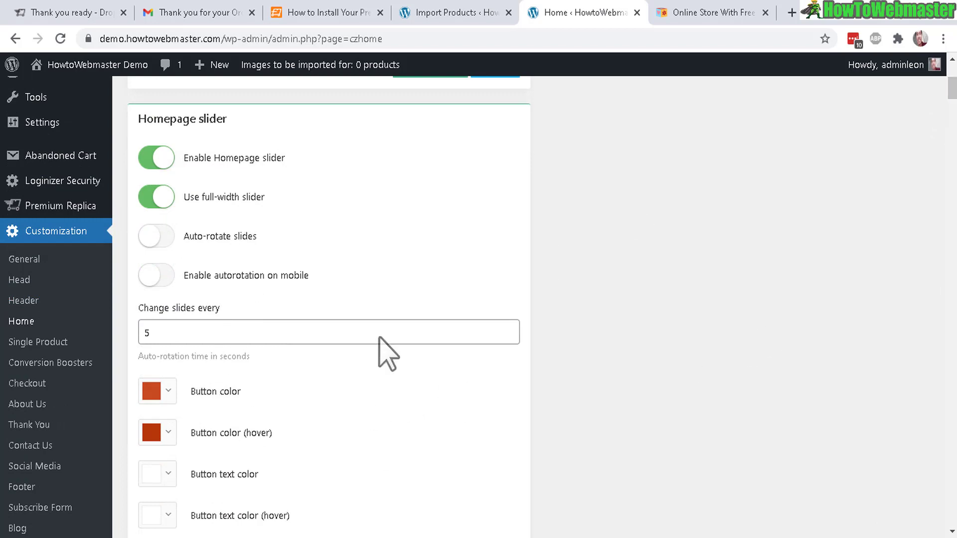
# Return to the storefront home page and examine its Trending Now products, service features and footer information.
pyautogui.click(703, 13)
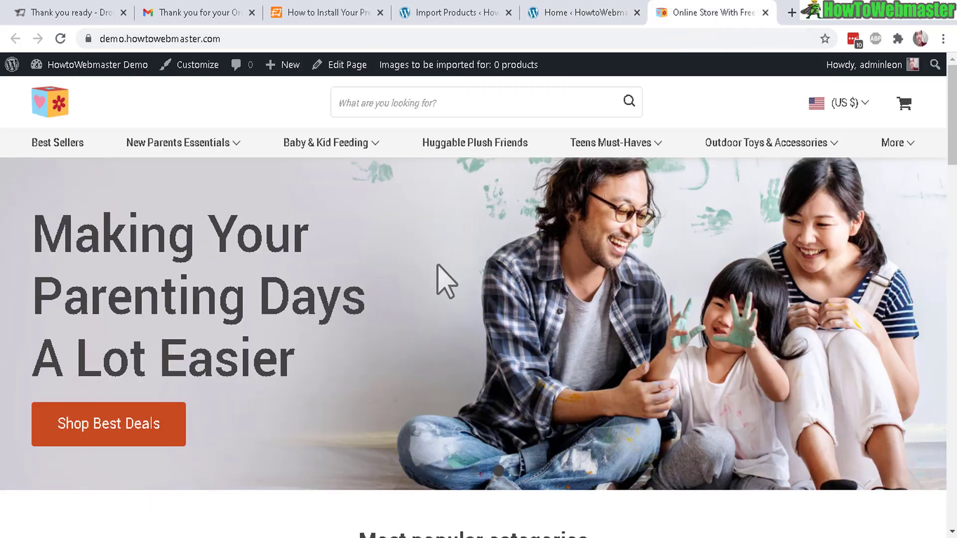
pyautogui.moveTo(950, 150); pyautogui.dragTo(944, 479)
pyautogui.scroll(8, 491, 319)
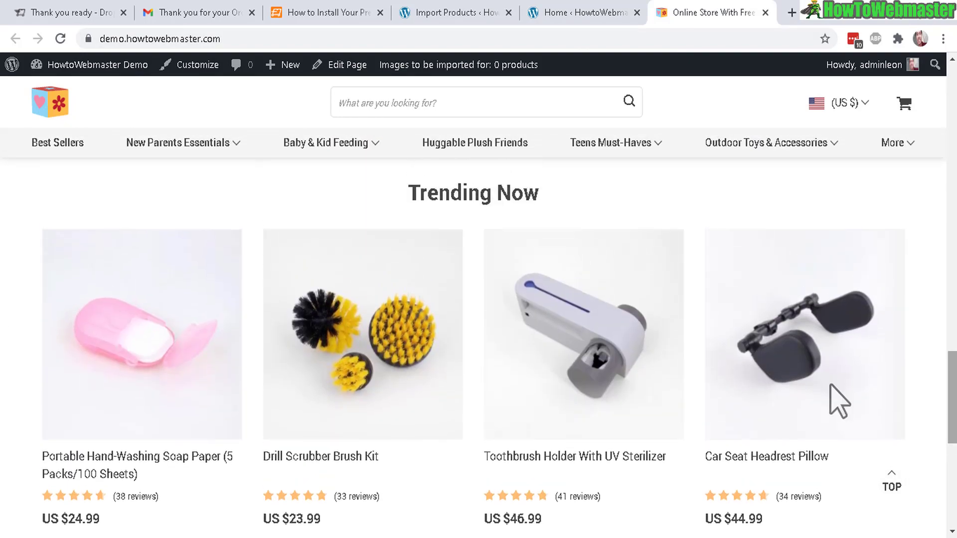
pyautogui.scroll(-5, 513, 290)
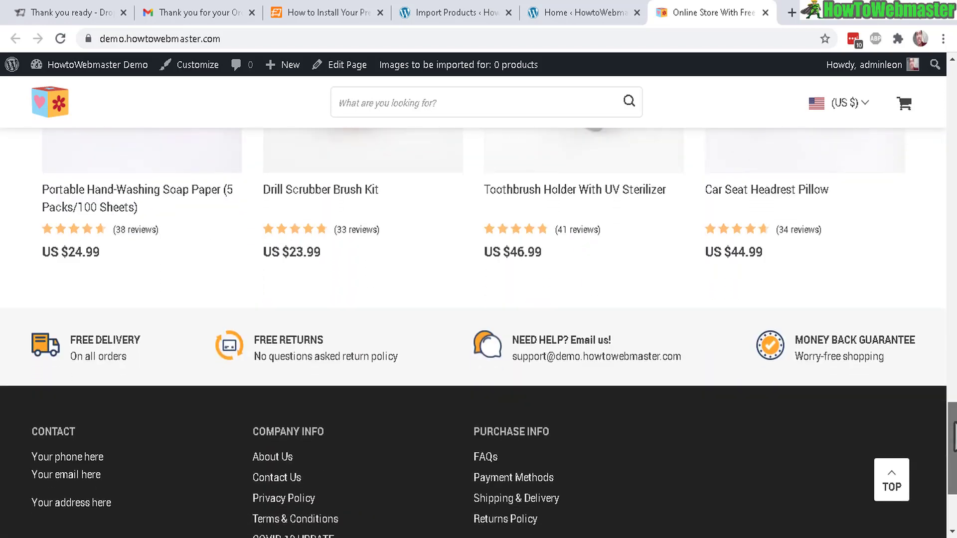
pyautogui.scroll(3, 547, 267)
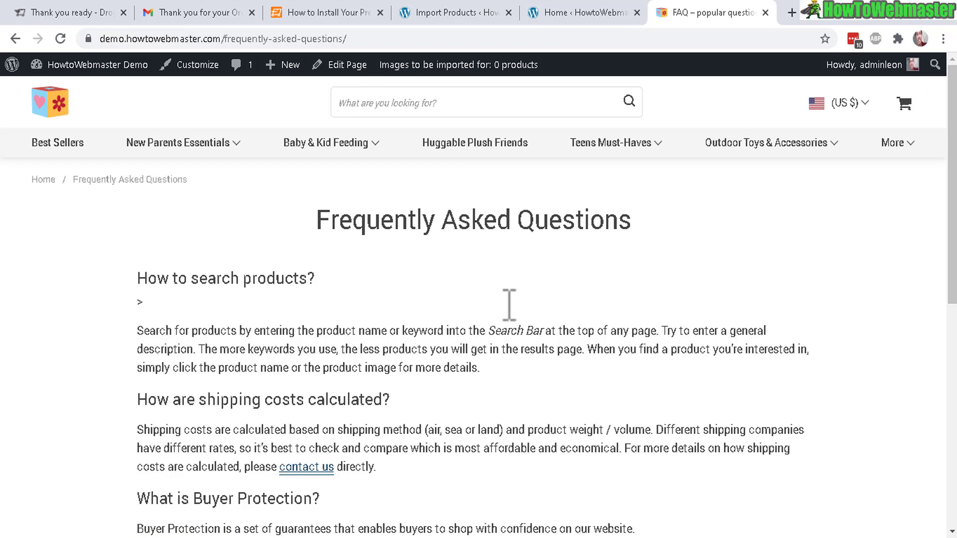
# Read through the Frequently Asked Questions page down to the footer links and return to the theme customization tab.
pyautogui.moveTo(147, 278); pyautogui.dragTo(469, 314)
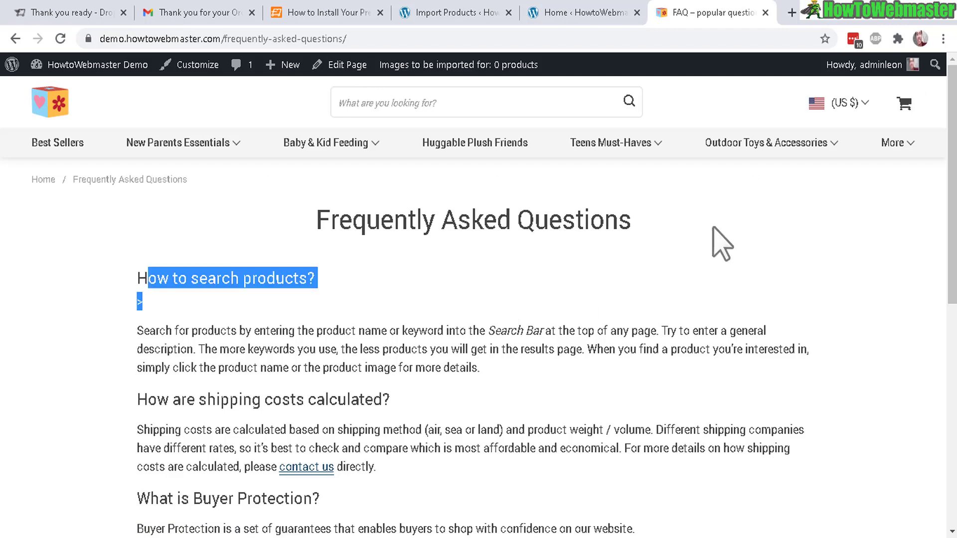
pyautogui.moveTo(952, 200); pyautogui.dragTo(953, 374)
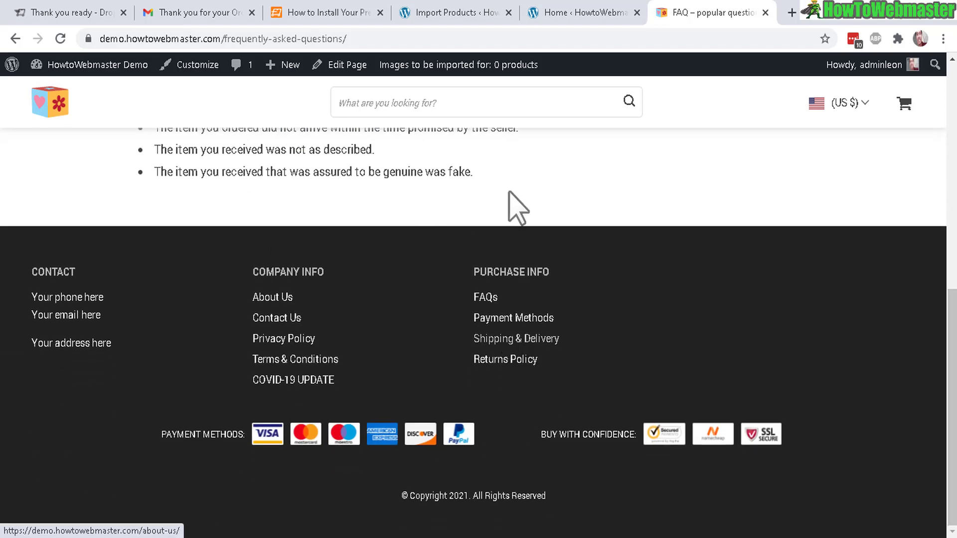
pyautogui.moveTo(953, 398); pyautogui.dragTo(953, 90)
pyautogui.click(552, 14)
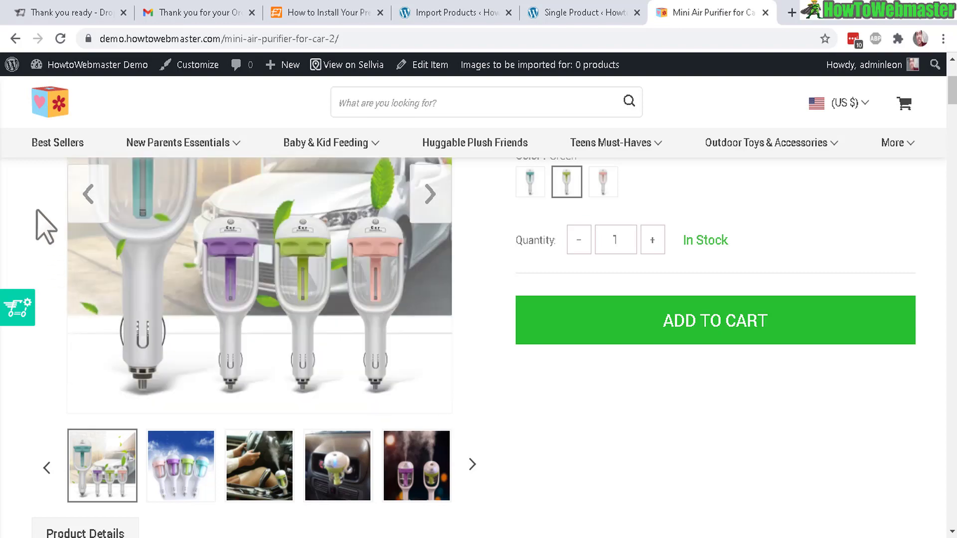
# Go from the Mini Air Purifier product page back to the store's home page and examine the category and product sections.
pyautogui.click(40, 103)
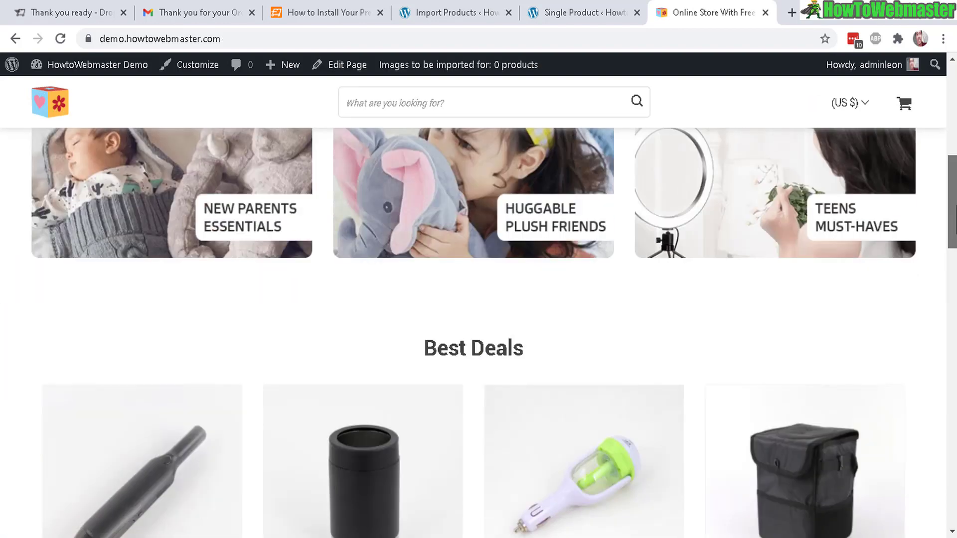
pyautogui.scroll(-9, 478, 334)
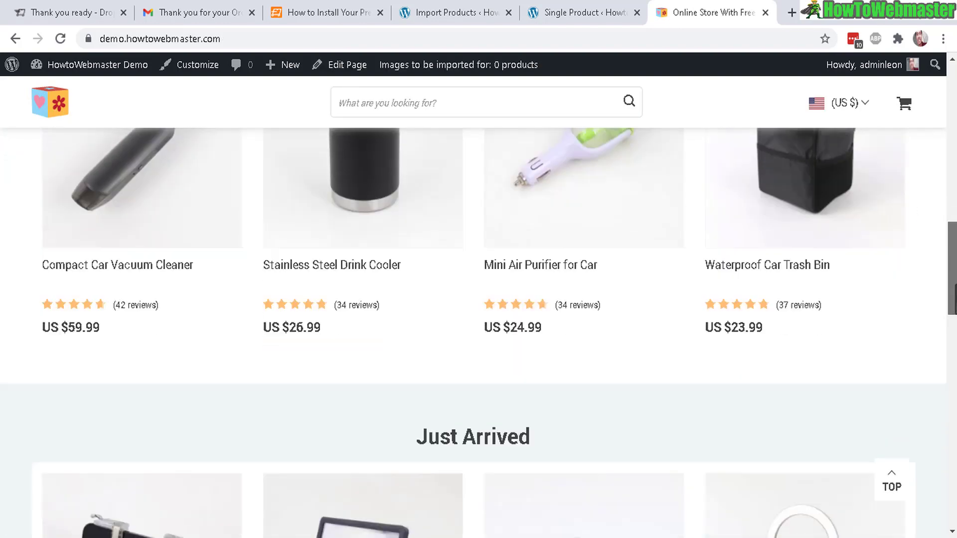
pyautogui.scroll(7, 478, 334)
pyautogui.scroll(-2, 479, 334)
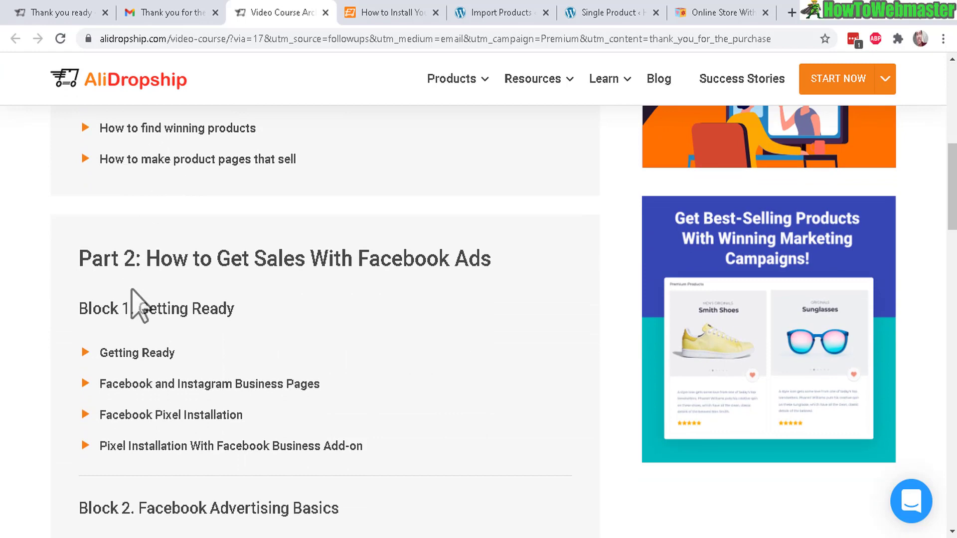
# Open the Getting Ready lesson of the AliDropship video course and look through the Facebook ads and store management lessons.
pyautogui.click(131, 353)
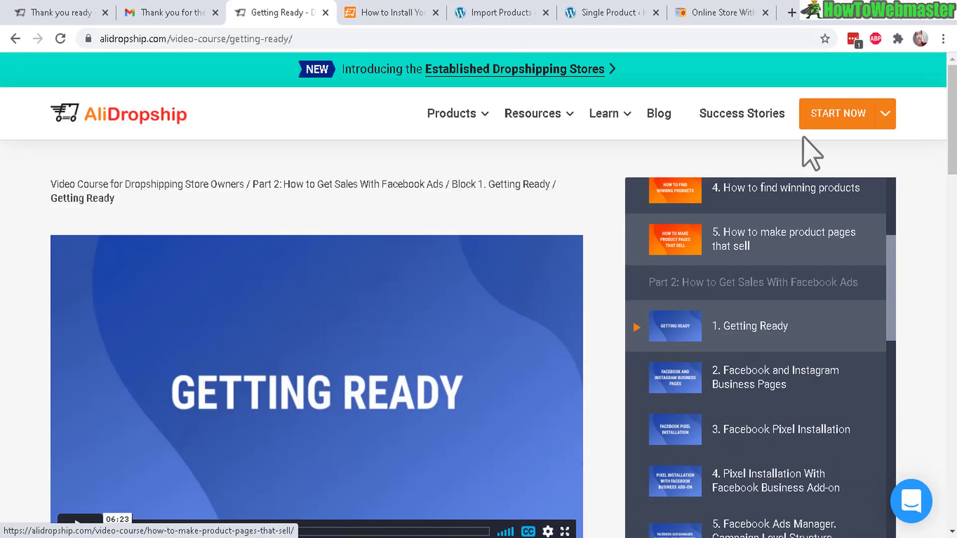
pyautogui.moveTo(885, 114)
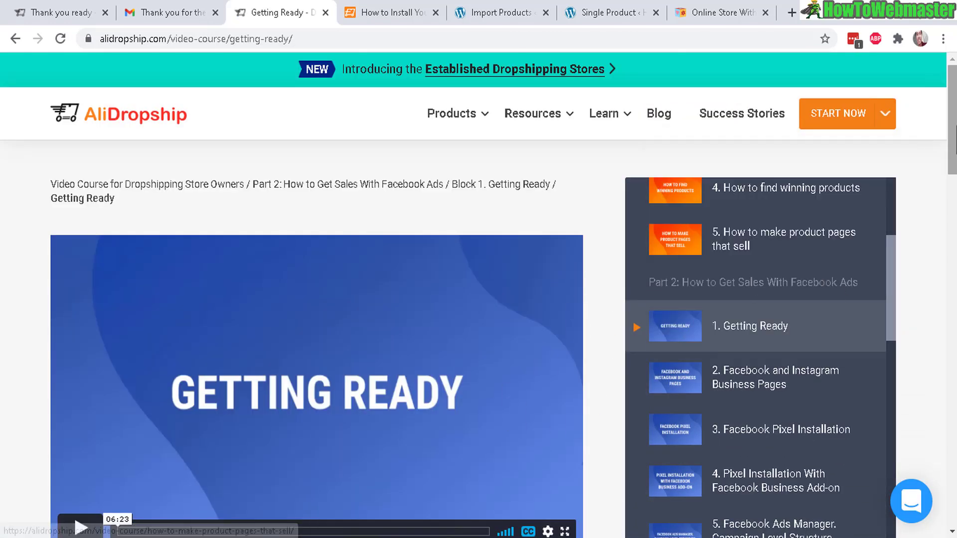
pyautogui.scroll(-10, 725, 225)
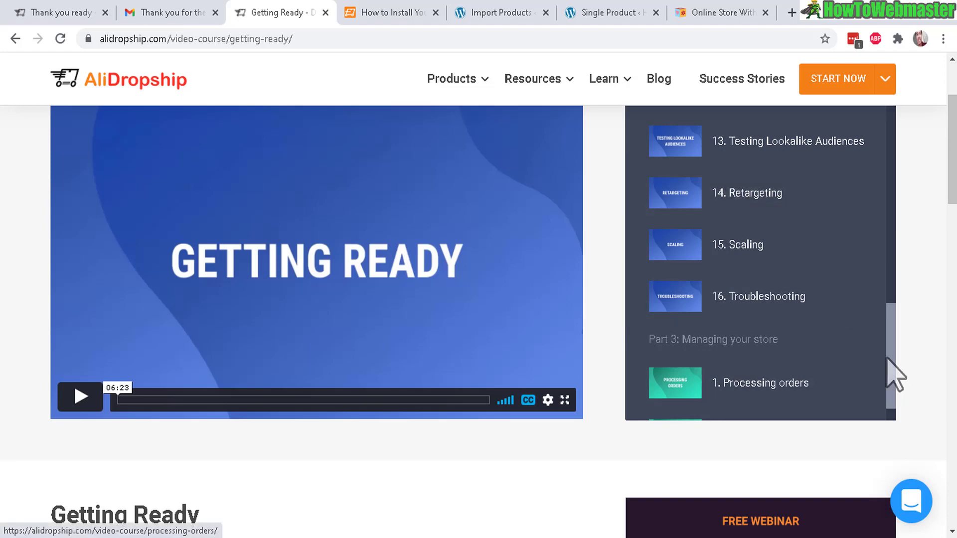
pyautogui.moveTo(890, 371); pyautogui.dragTo(891, 241)
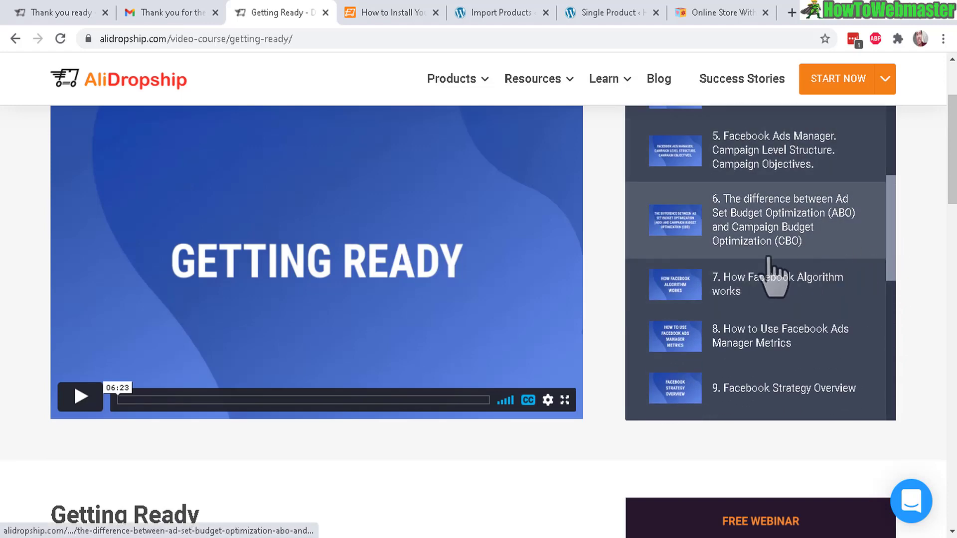
pyautogui.moveTo(893, 205); pyautogui.dragTo(887, 315)
pyautogui.scroll(-2, 626, 196)
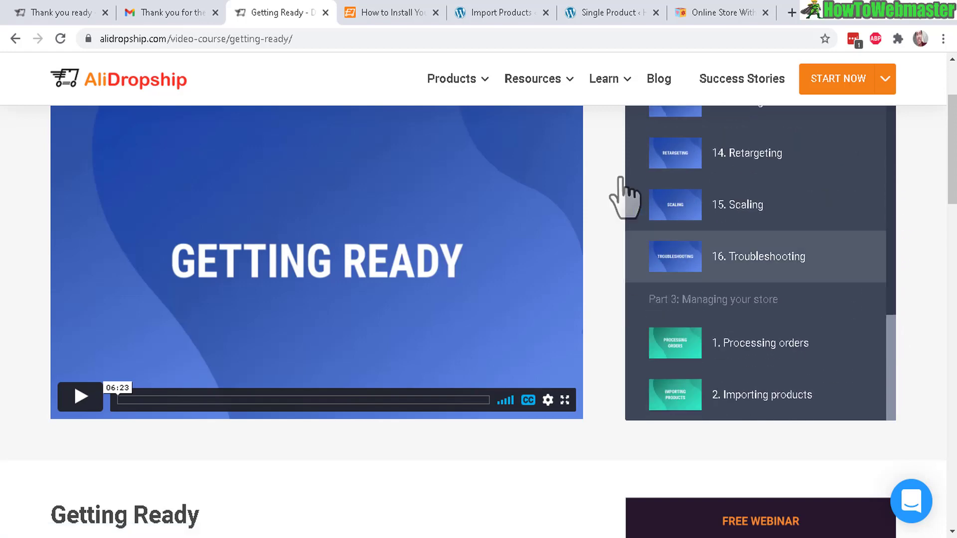
# Play the Getting Ready lesson video from 03:39 and pause it.
pyautogui.click(259, 399)
pyautogui.click(329, 401)
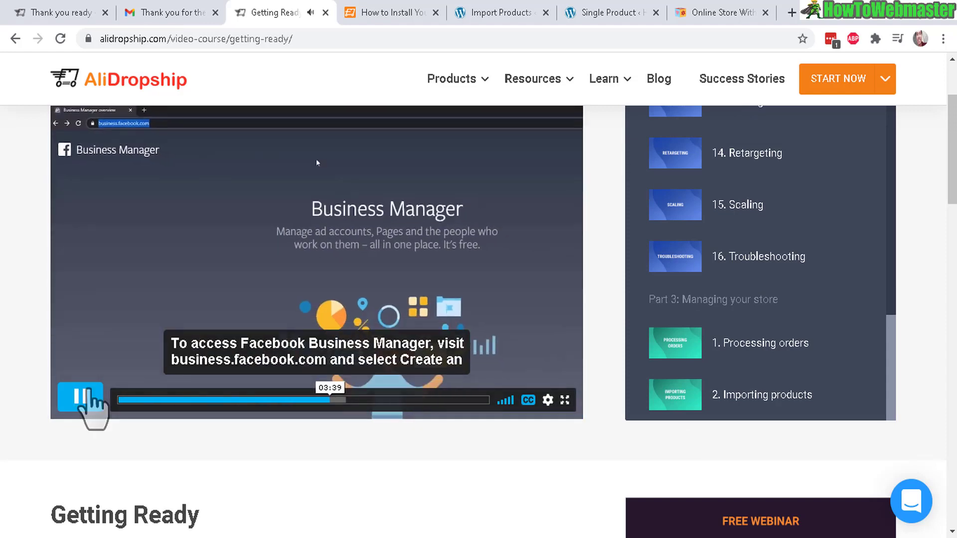
pyautogui.click(84, 397)
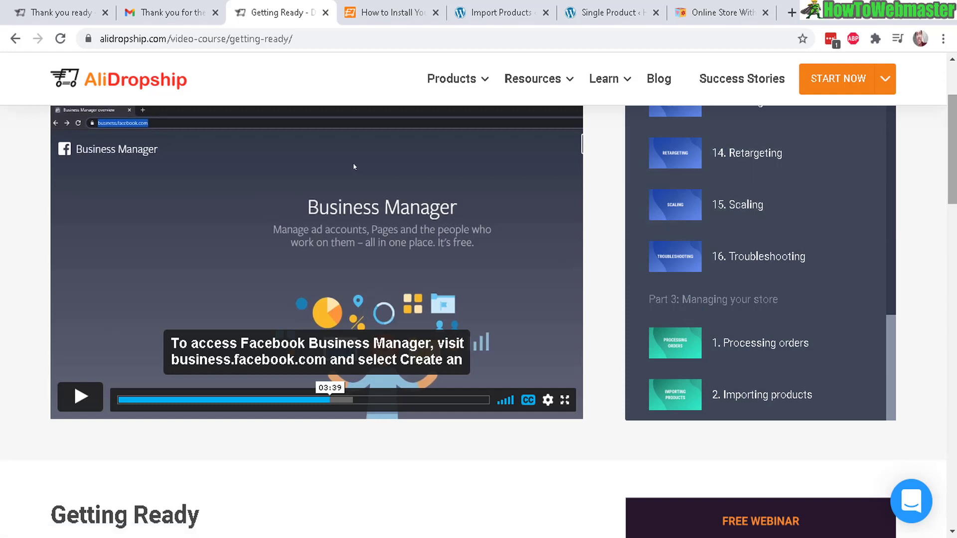
pyautogui.scroll(3, 953, 150)
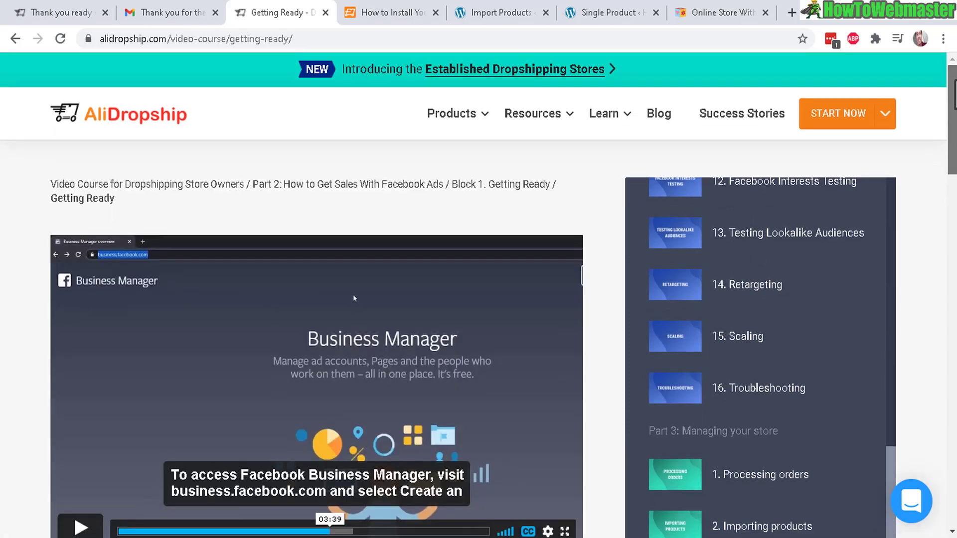
# Switch back to the storefront home page and review it from the slider through the popular categories and Best Deals products.
pyautogui.click(720, 15)
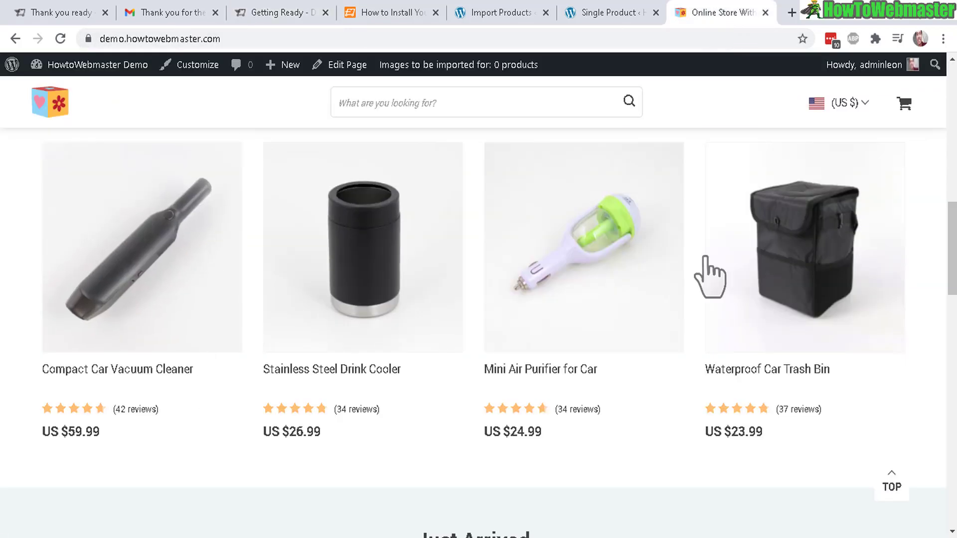
pyautogui.press('Home')
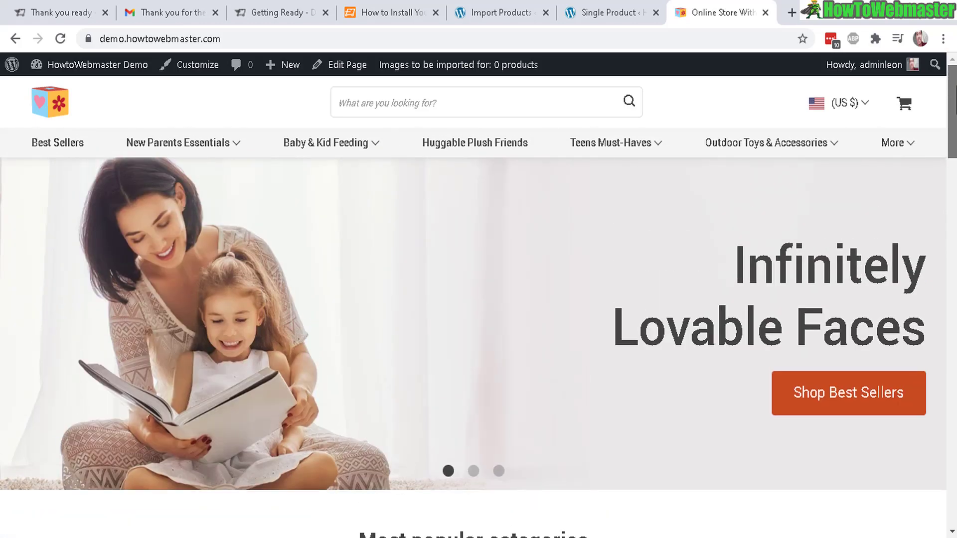
pyautogui.scroll(-7, 790, 285)
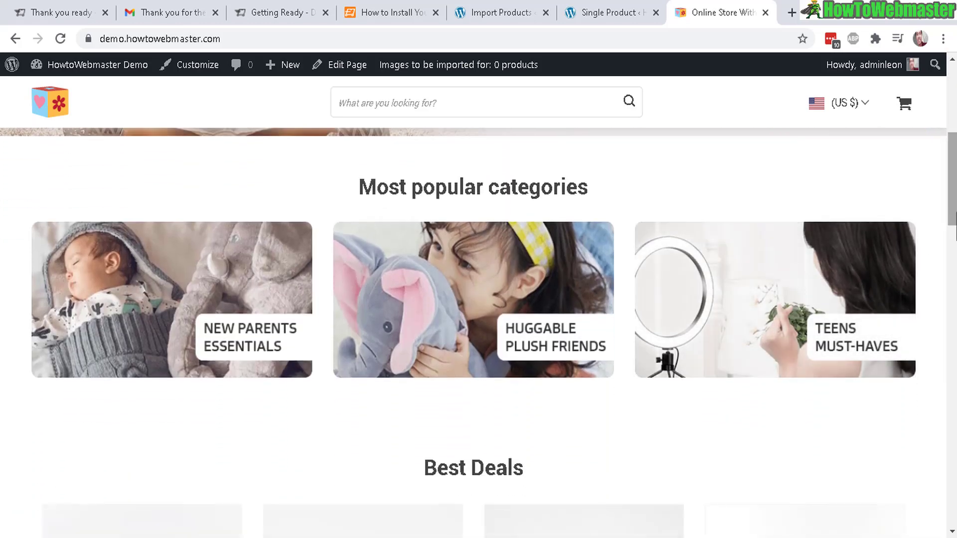
pyautogui.scroll(-8, 790, 284)
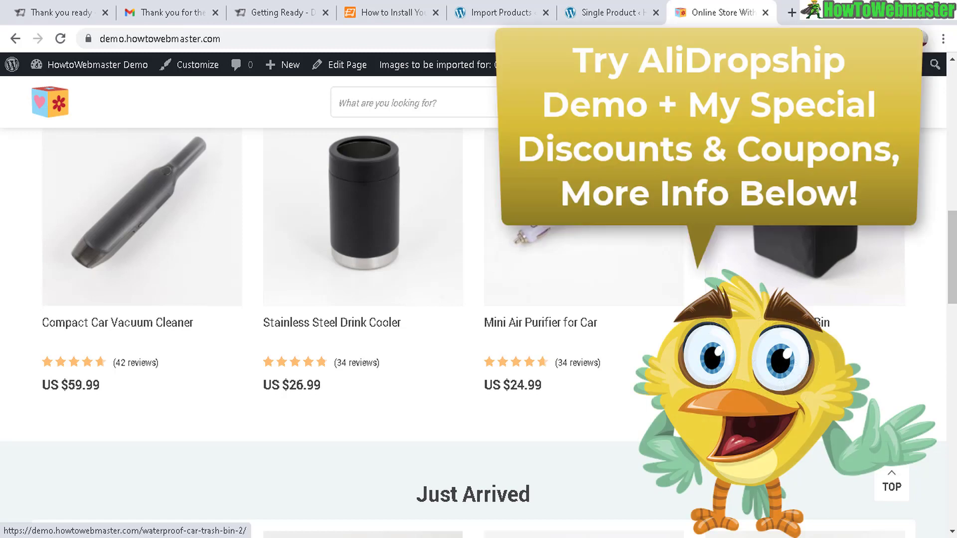